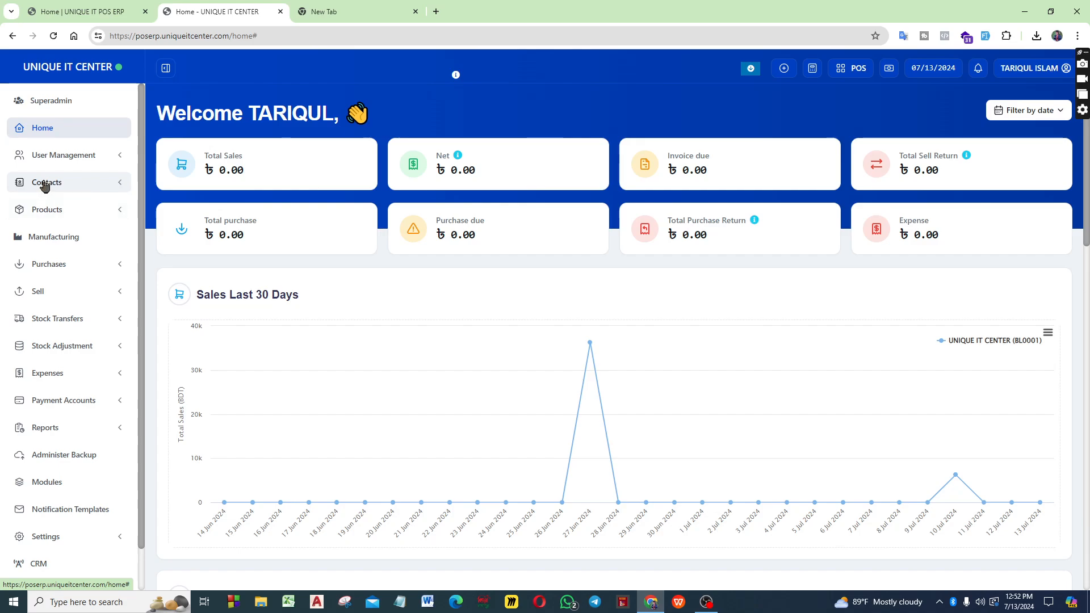
Open the Customer Groups page under Contacts and start adding a new customer group
{"action": "left_click", "coordinate": [46, 182]}
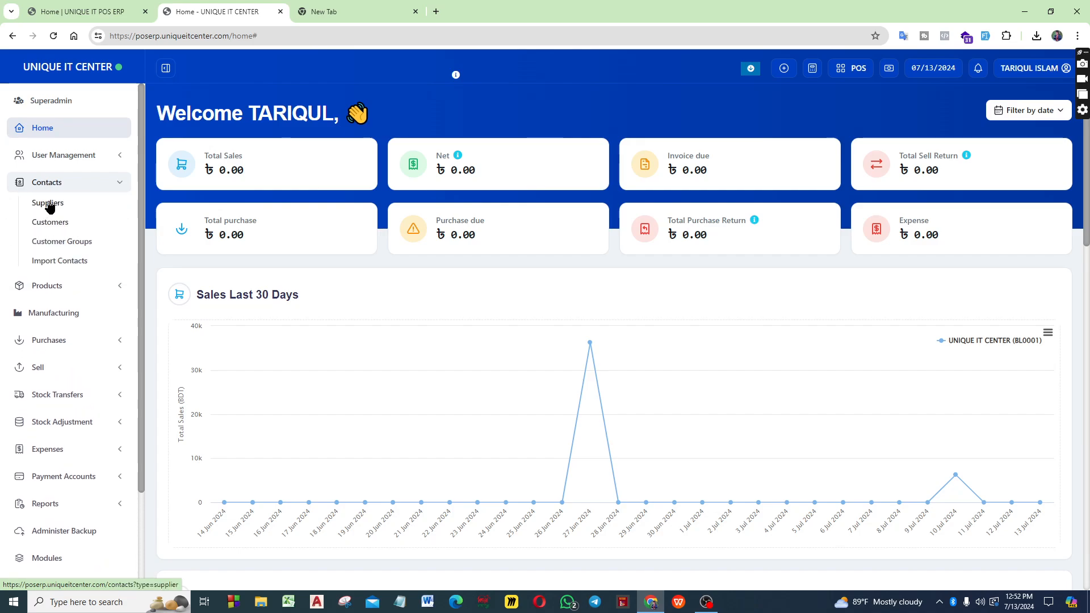
{"action": "left_click", "coordinate": [59, 242]}
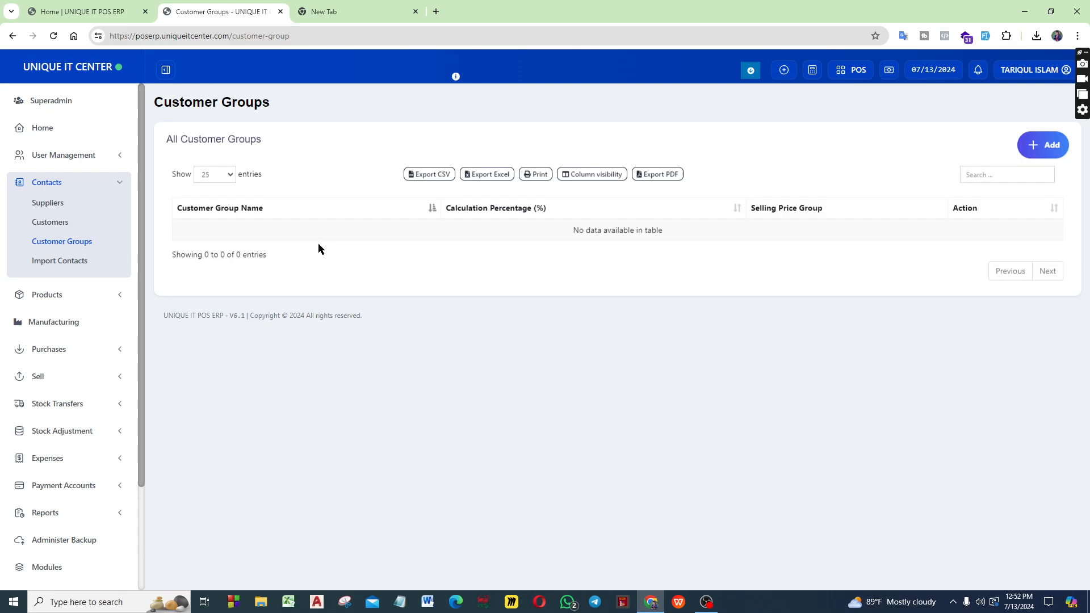
{"action": "left_click", "coordinate": [1044, 146]}
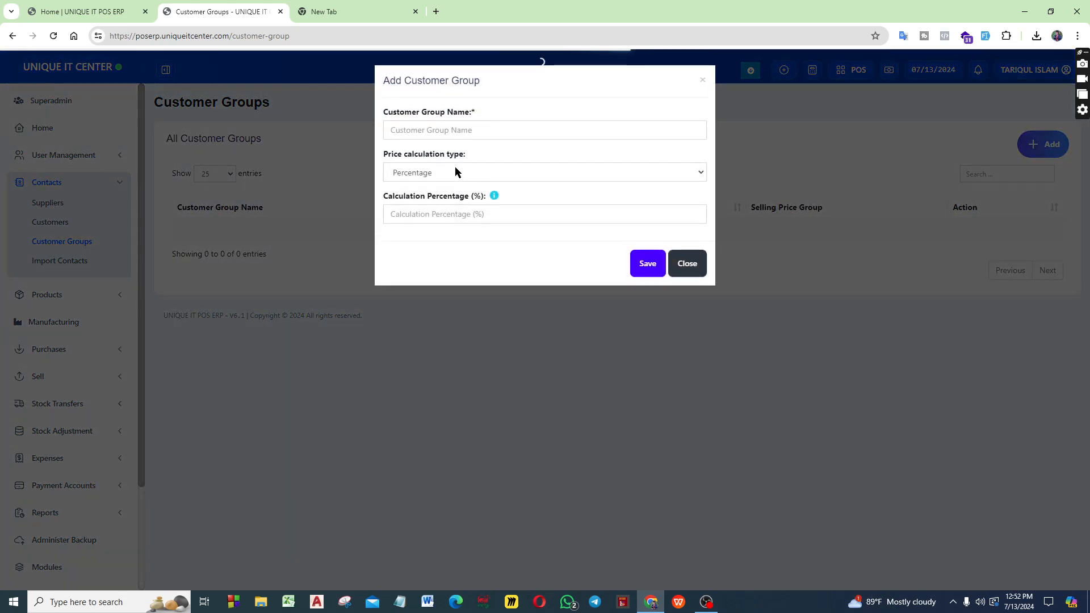
Enter "cycle" as the customer group name
{"action": "left_click", "coordinate": [485, 136]}
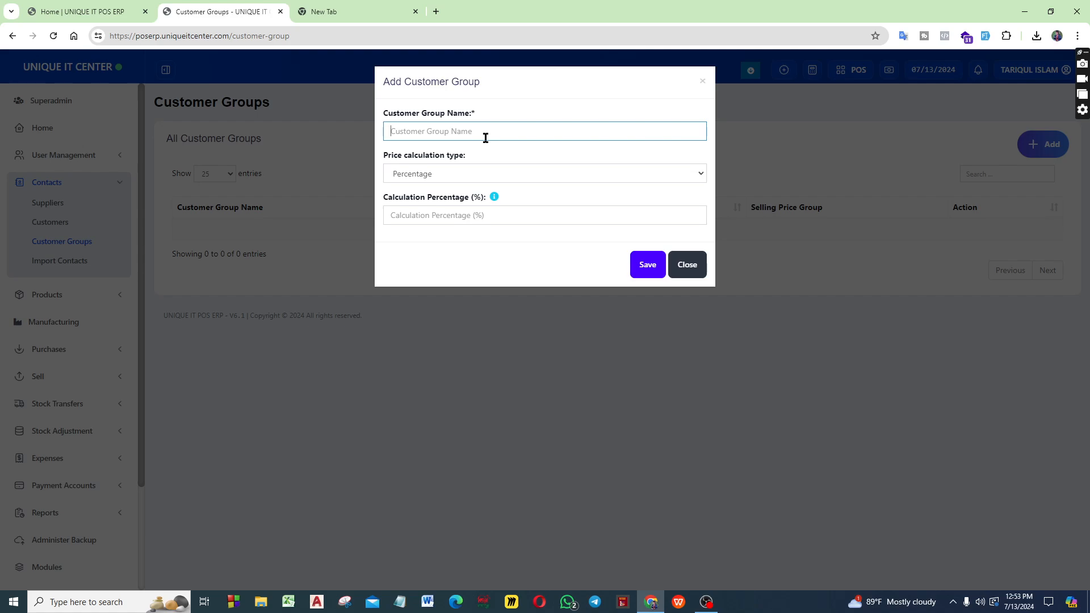
{"action": "type", "text": "B"}
{"action": "left_click_drag", "start_coordinate": [430, 131], "coordinate": [360, 264]}
{"action": "key", "text": "BackSpace"}
{"action": "type", "text": "cycle n"}
{"action": "key", "text": "BackSpace"}
{"action": "key", "text": "BackSpace"}
Set the cycle group's price calculation type to Selling Price Group, leave the selling price group blank, and save the group
{"action": "left_click", "coordinate": [428, 174]}
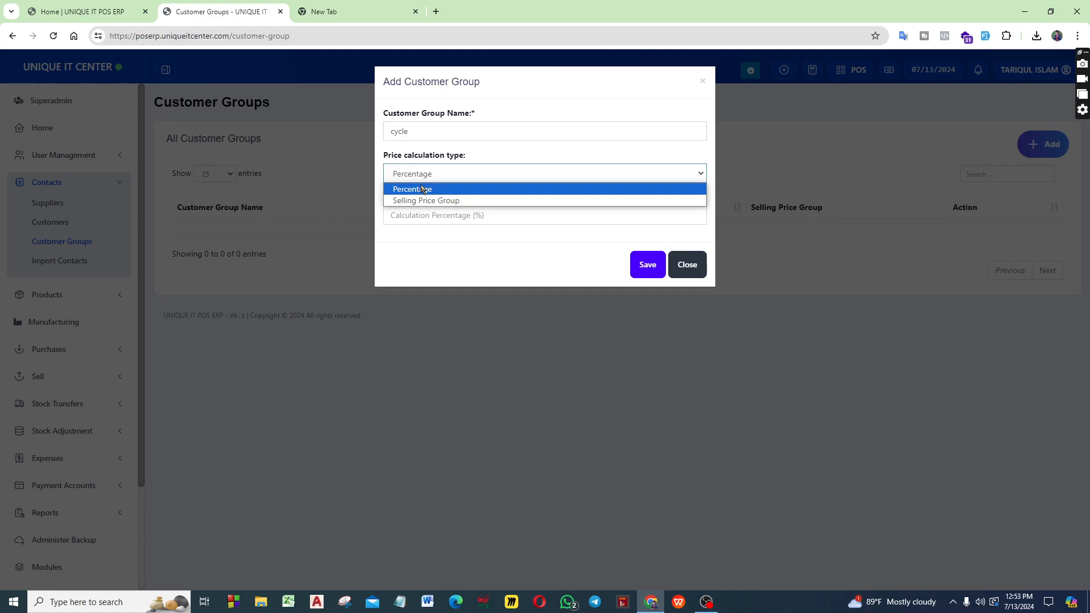
{"action": "left_click", "coordinate": [417, 162]}
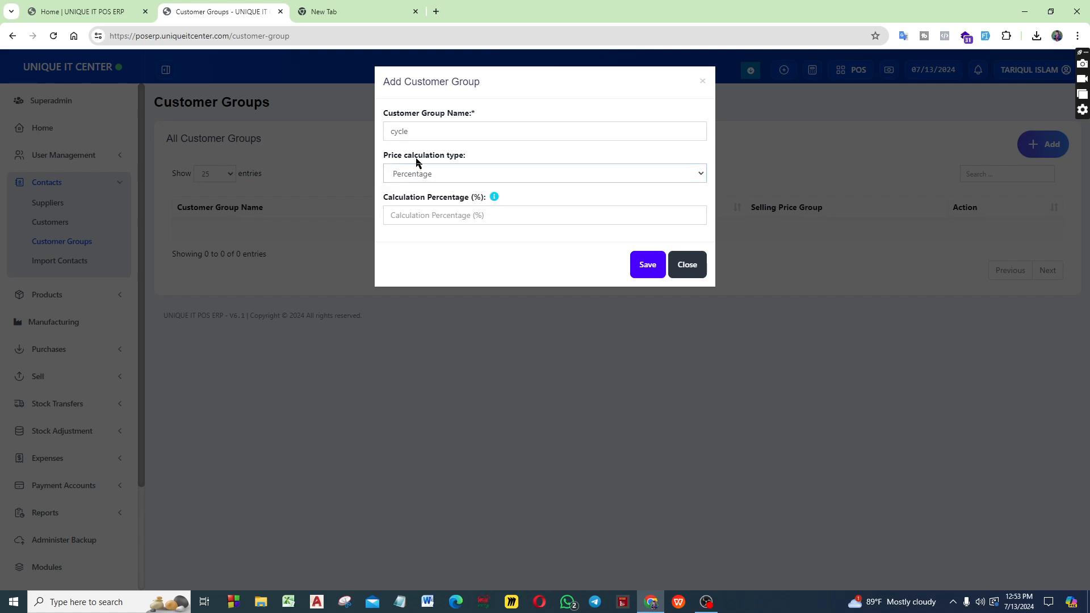
{"action": "left_click", "coordinate": [441, 174]}
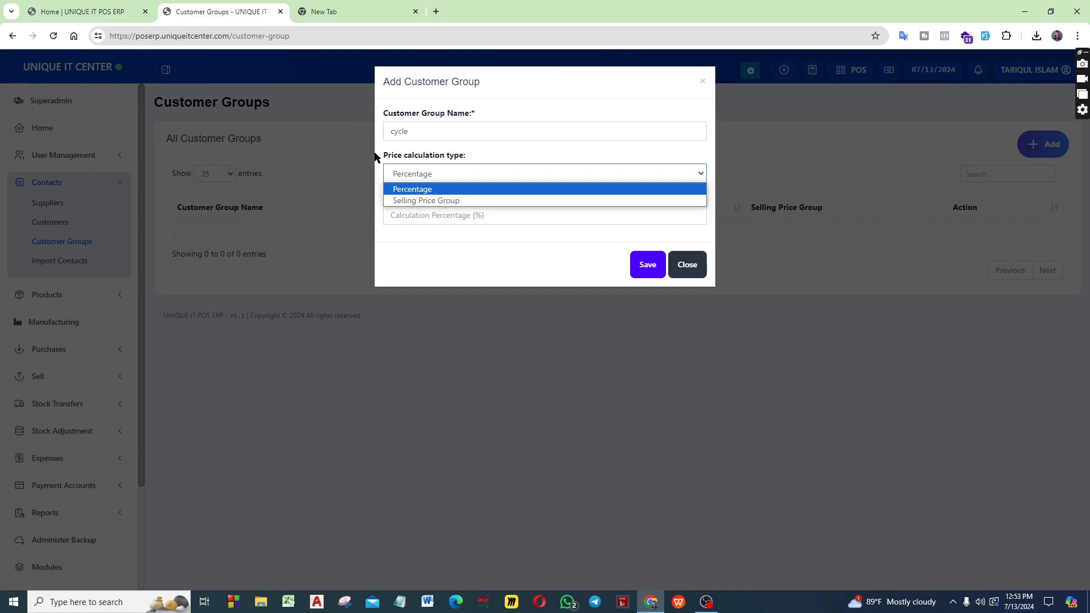
{"action": "left_click", "coordinate": [448, 191]}
{"action": "left_click", "coordinate": [446, 180]}
{"action": "left_click", "coordinate": [447, 189]}
{"action": "key", "text": "Down"}
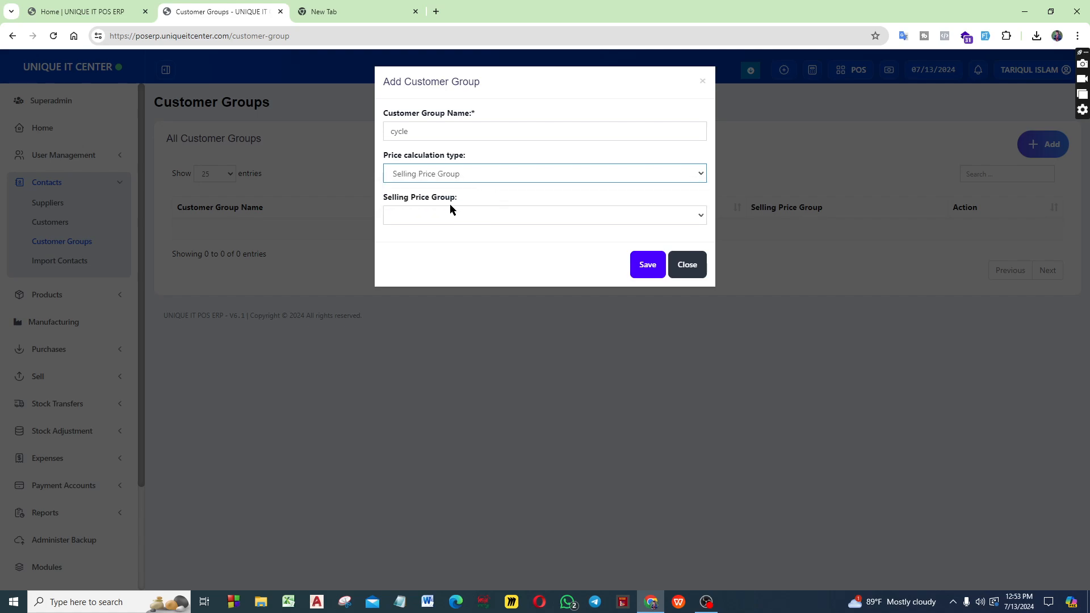
{"action": "left_click", "coordinate": [450, 209]}
{"action": "left_click", "coordinate": [464, 211]}
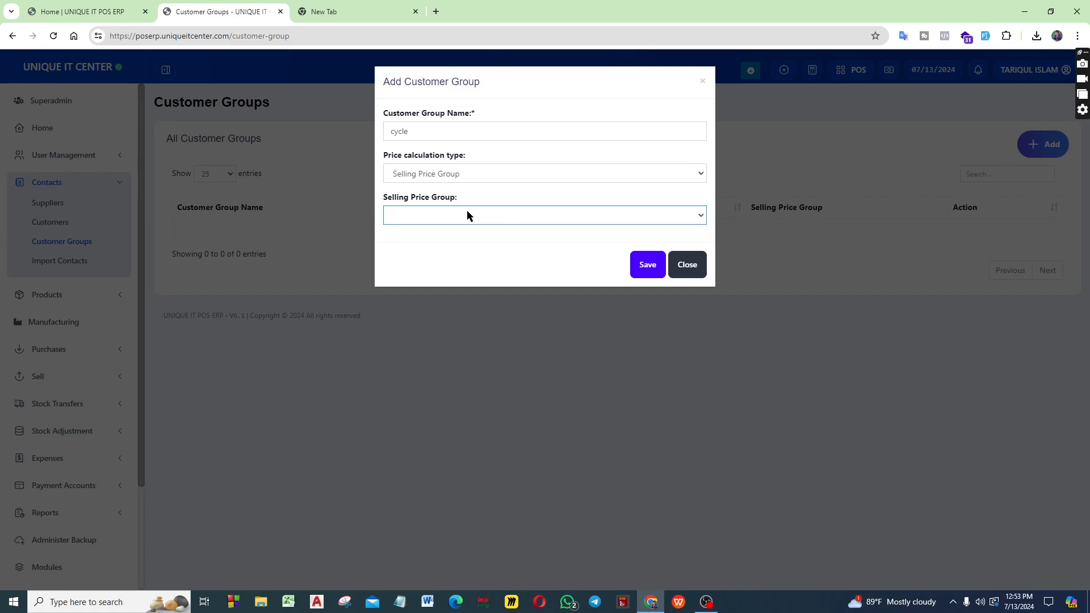
{"action": "left_click", "coordinate": [468, 213]}
{"action": "left_click", "coordinate": [459, 210]}
{"action": "left_click", "coordinate": [650, 265]}
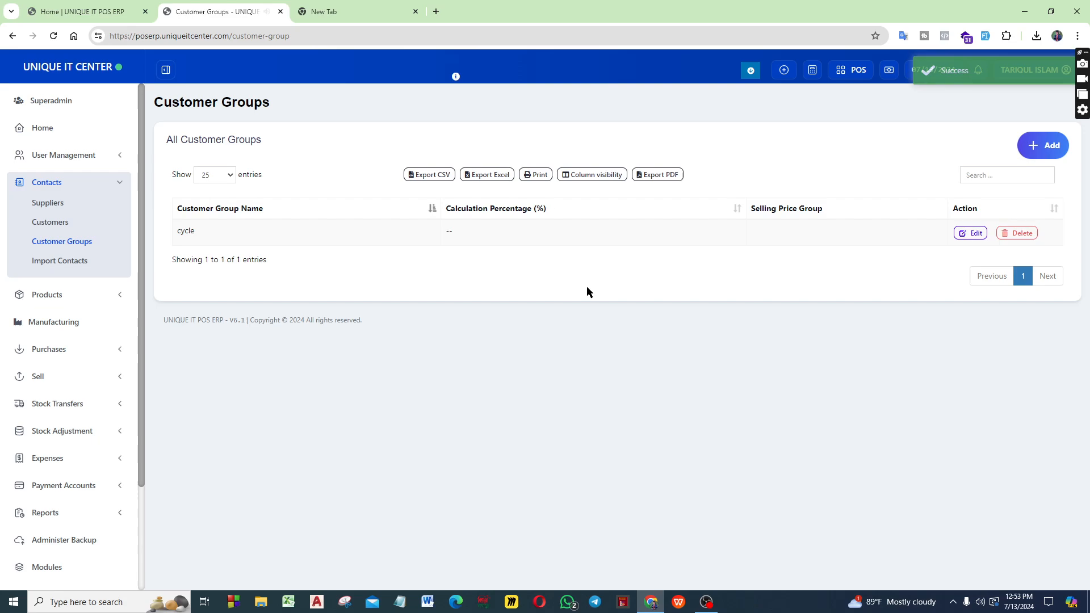
{"action": "left_click_drag", "start_coordinate": [194, 230], "coordinate": [177, 230]}
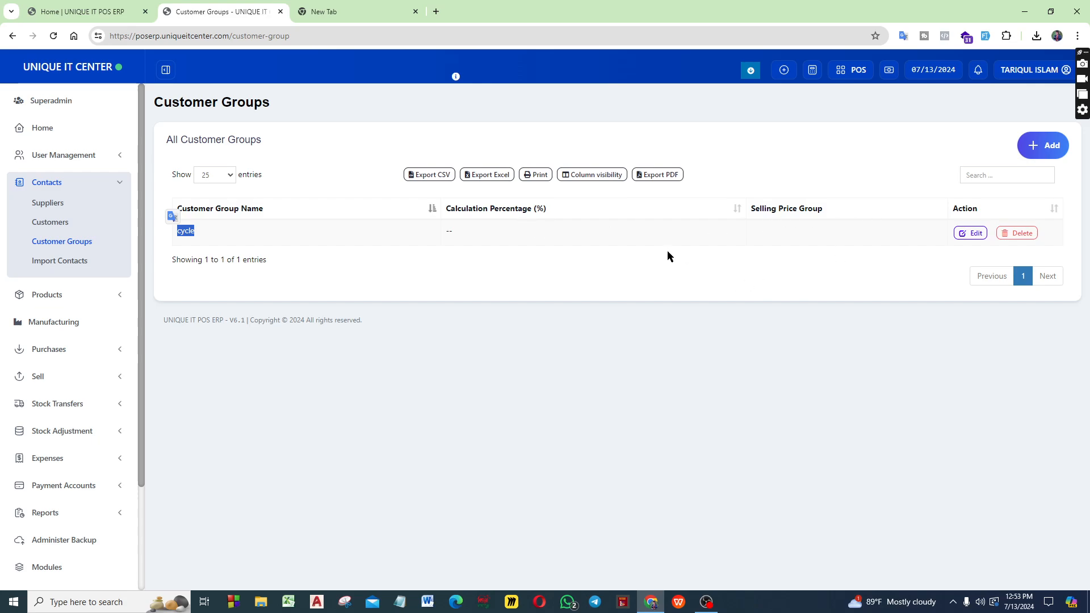
Start another customer group with Percentage as its price calculation type
{"action": "left_click", "coordinate": [1049, 146]}
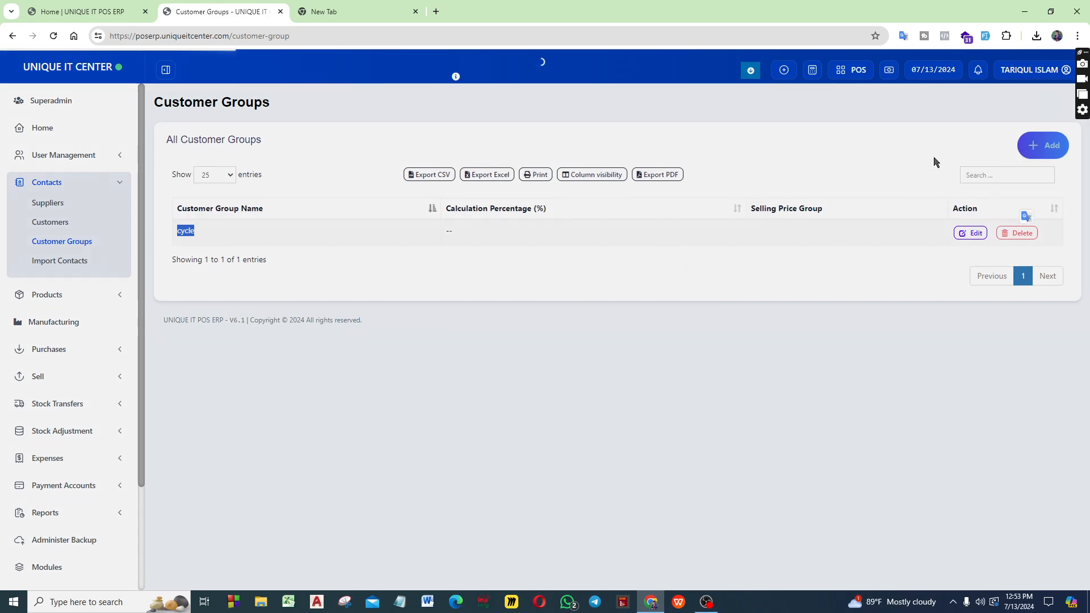
{"action": "left_click", "coordinate": [456, 216]}
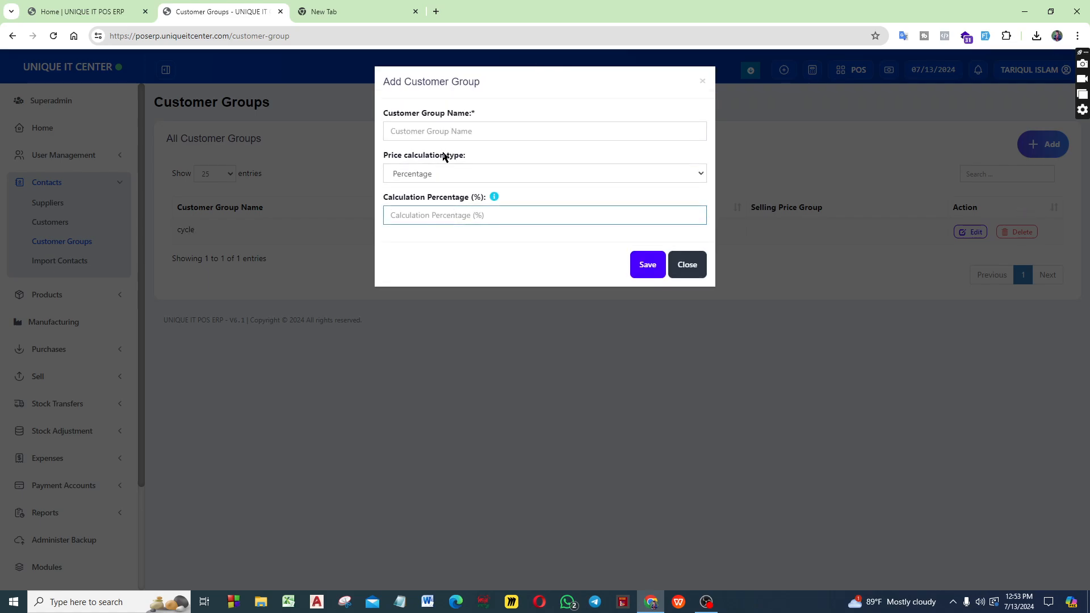
{"action": "left_click", "coordinate": [427, 173]}
{"action": "left_click", "coordinate": [421, 199]}
{"action": "left_click", "coordinate": [422, 220]}
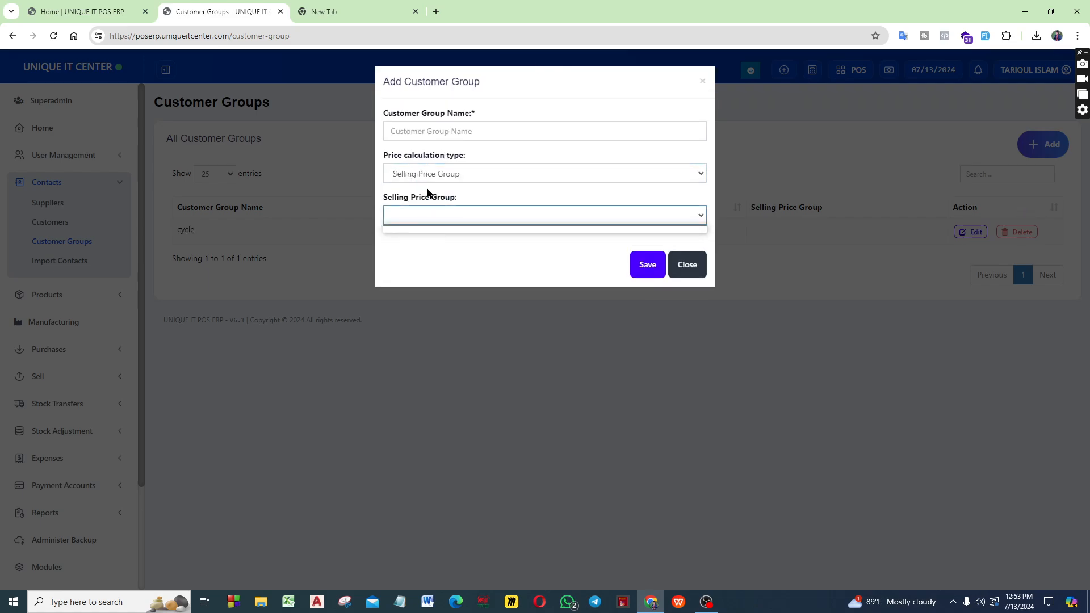
{"action": "left_click", "coordinate": [472, 172]}
{"action": "left_click", "coordinate": [450, 189]}
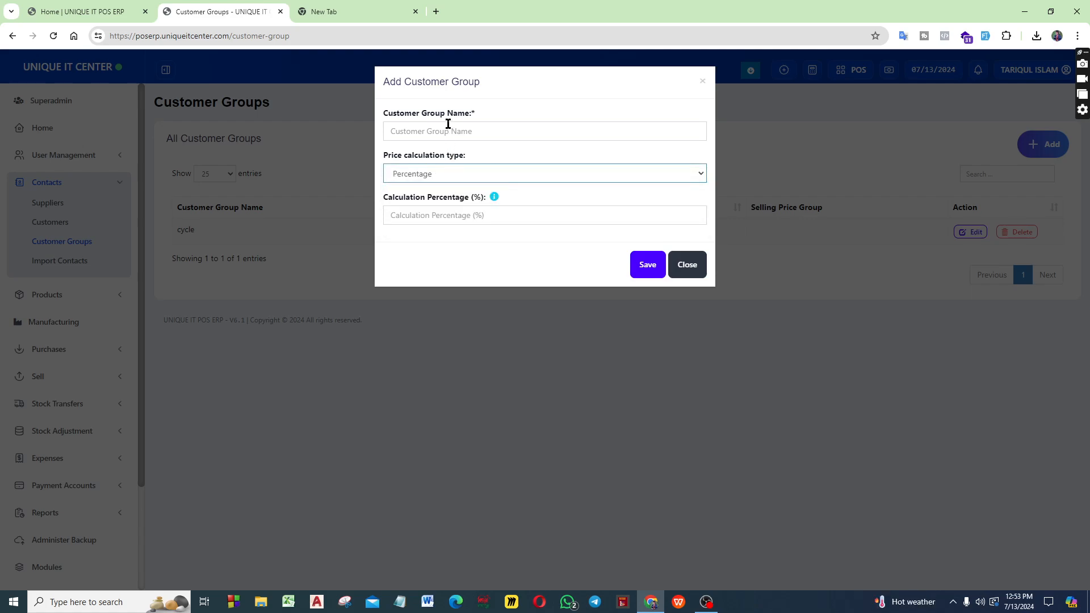
Name the second customer group "honda", leave the calculation percentage empty, and save it
{"action": "left_click", "coordinate": [448, 131]}
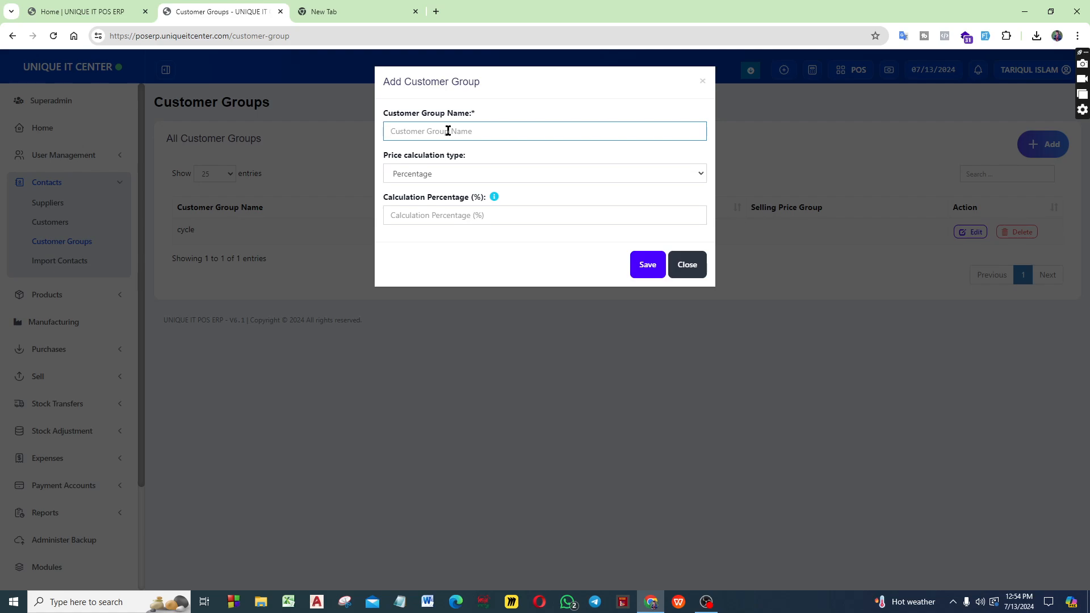
{"action": "type", "text": "honda"}
{"action": "left_click", "coordinate": [641, 269]}
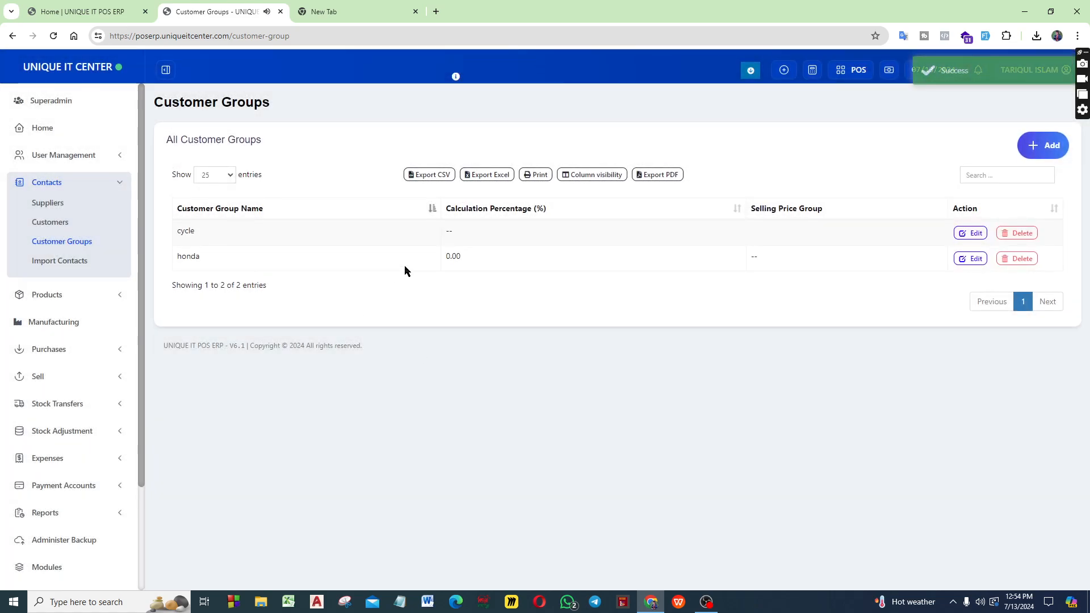
{"action": "left_click_drag", "start_coordinate": [463, 256], "coordinate": [433, 250]}
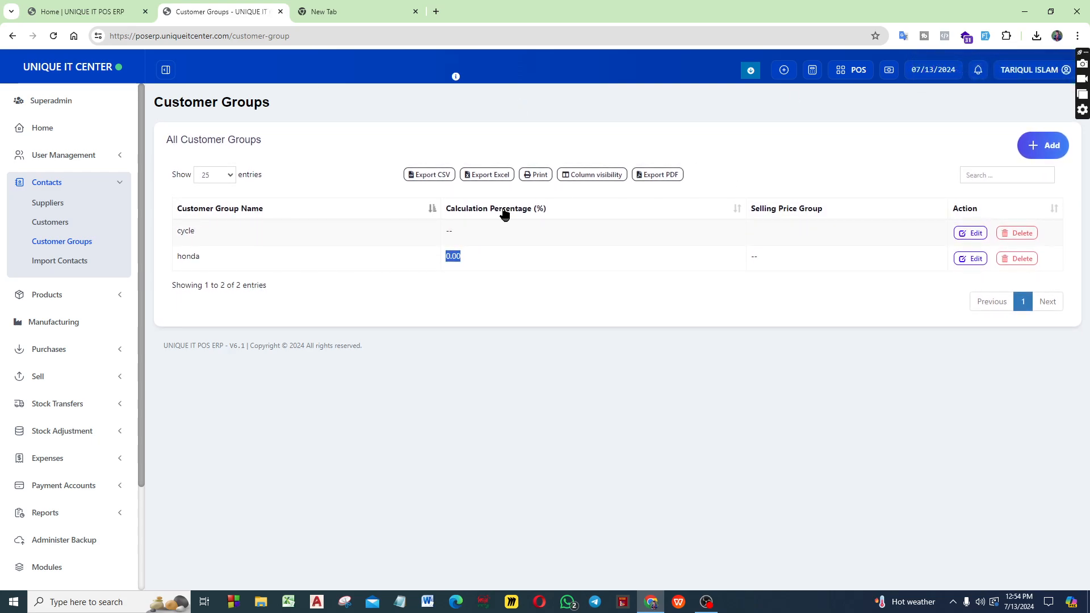
Open a new contact form of type Suppliers and compare its Individual and Business variants
{"action": "left_click", "coordinate": [48, 203]}
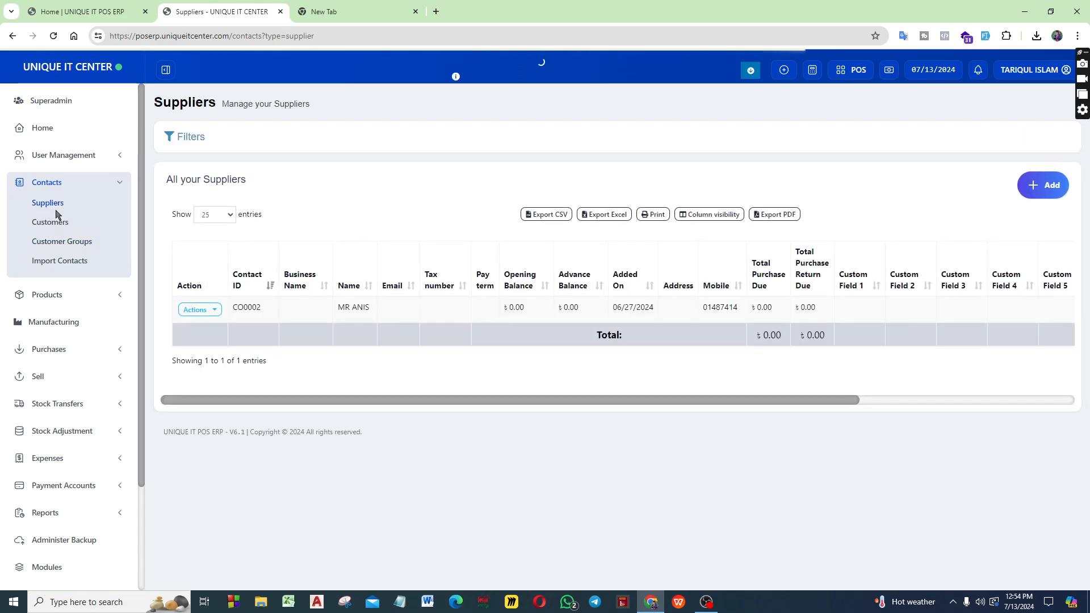
{"action": "left_click", "coordinate": [1022, 188]}
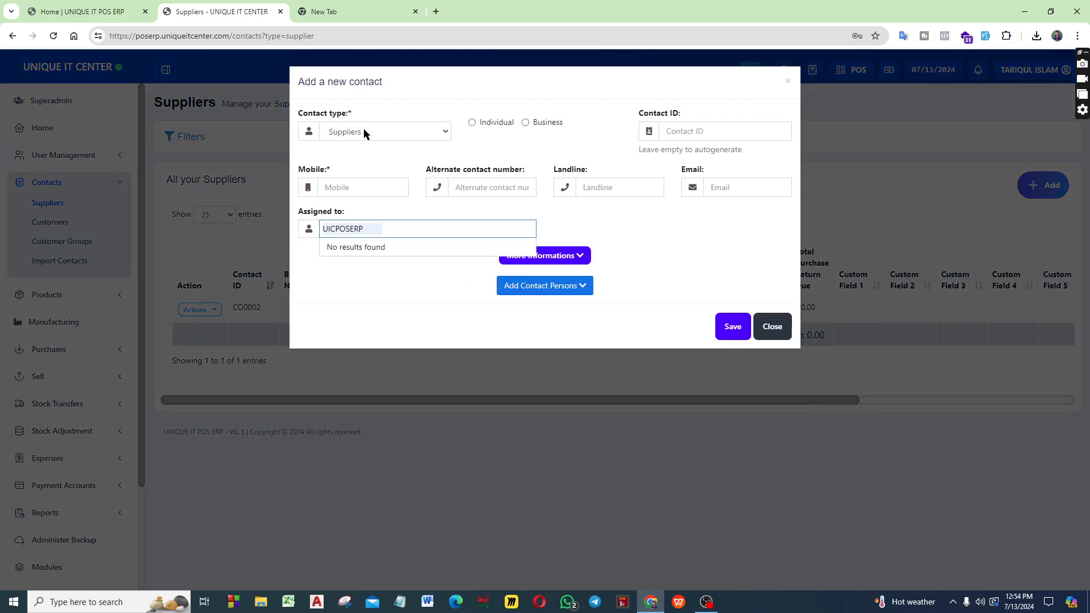
{"action": "left_click", "coordinate": [358, 130]}
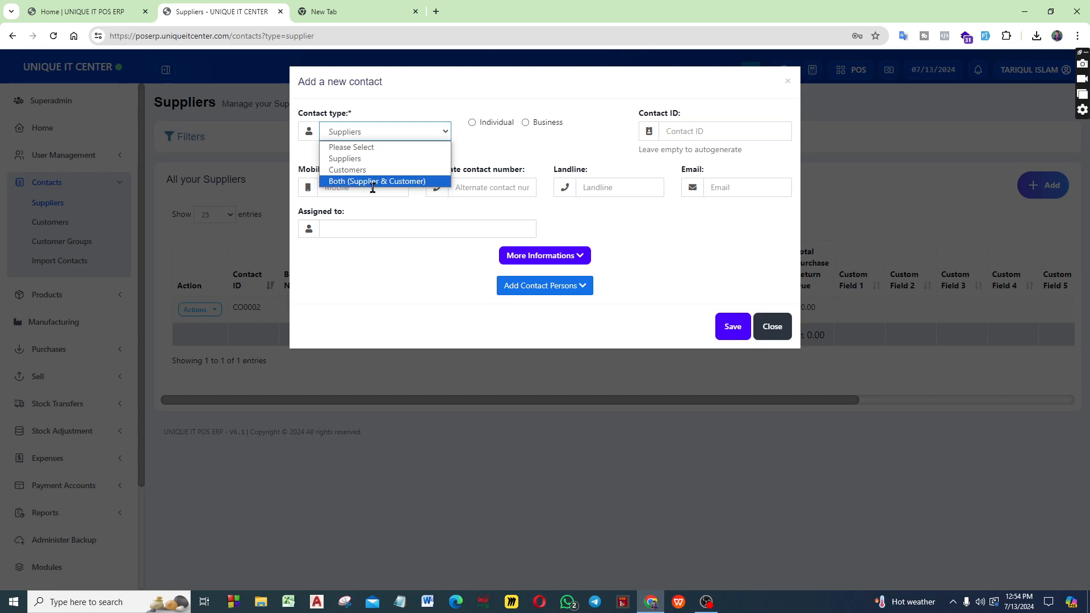
{"action": "left_click", "coordinate": [362, 159]}
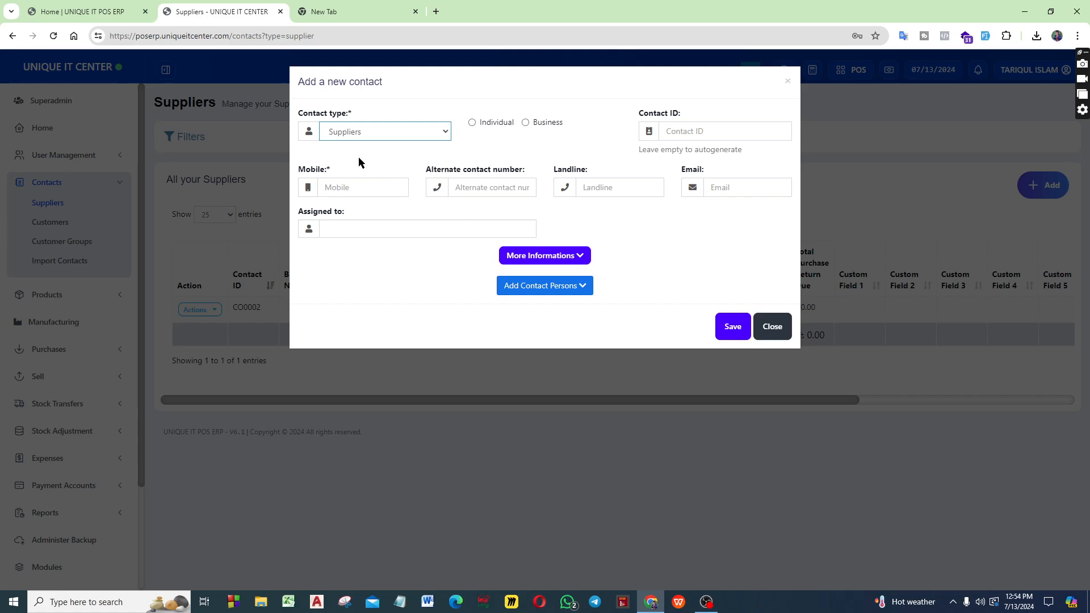
{"action": "left_click", "coordinate": [472, 123]}
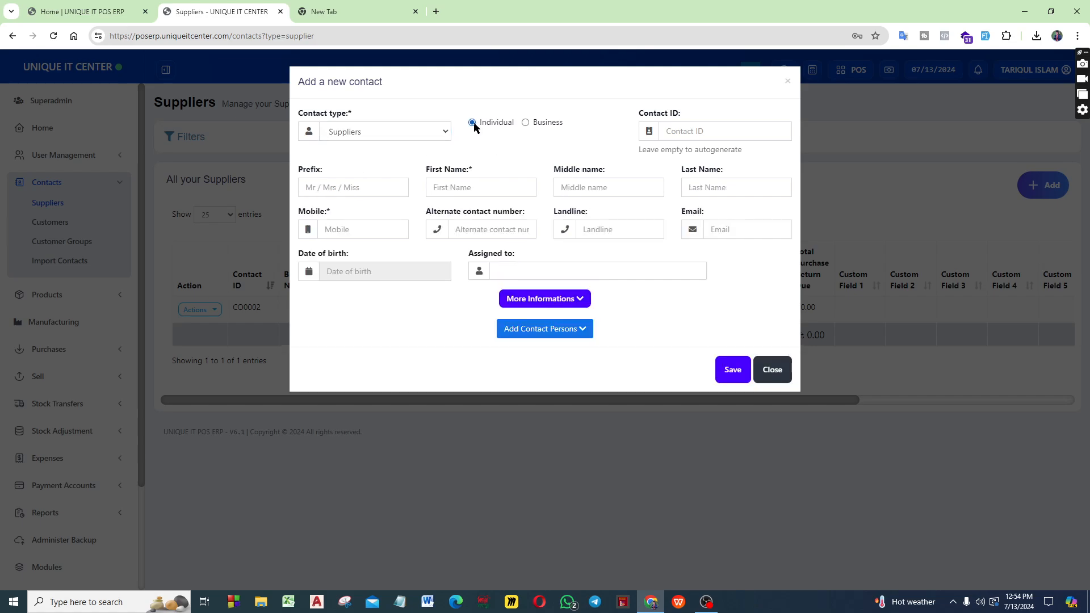
{"action": "left_click", "coordinate": [527, 124]}
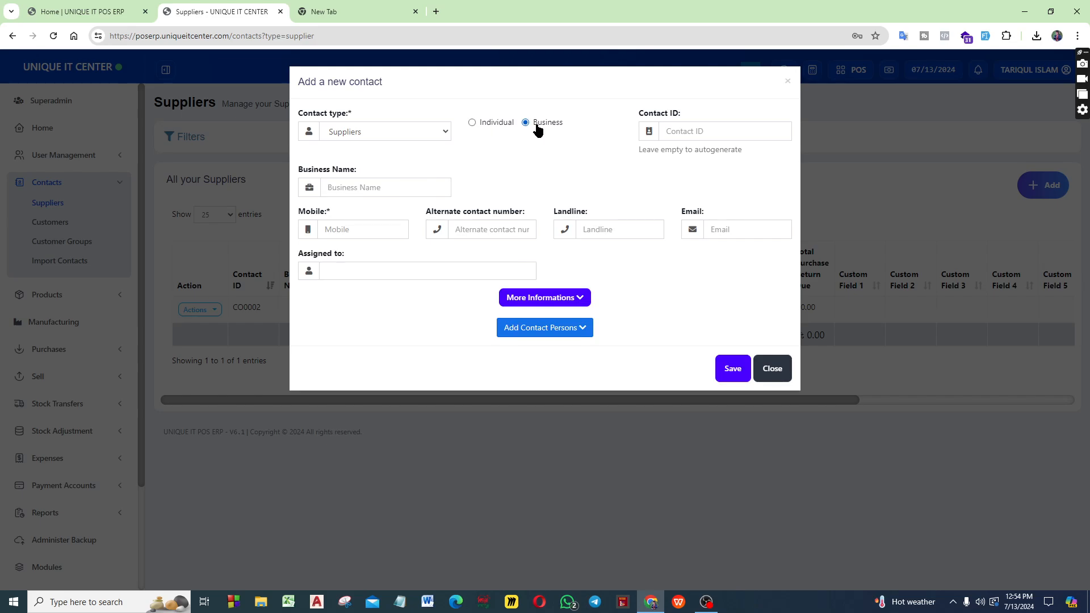
{"action": "left_click", "coordinate": [430, 192]}
{"action": "left_click", "coordinate": [473, 123]}
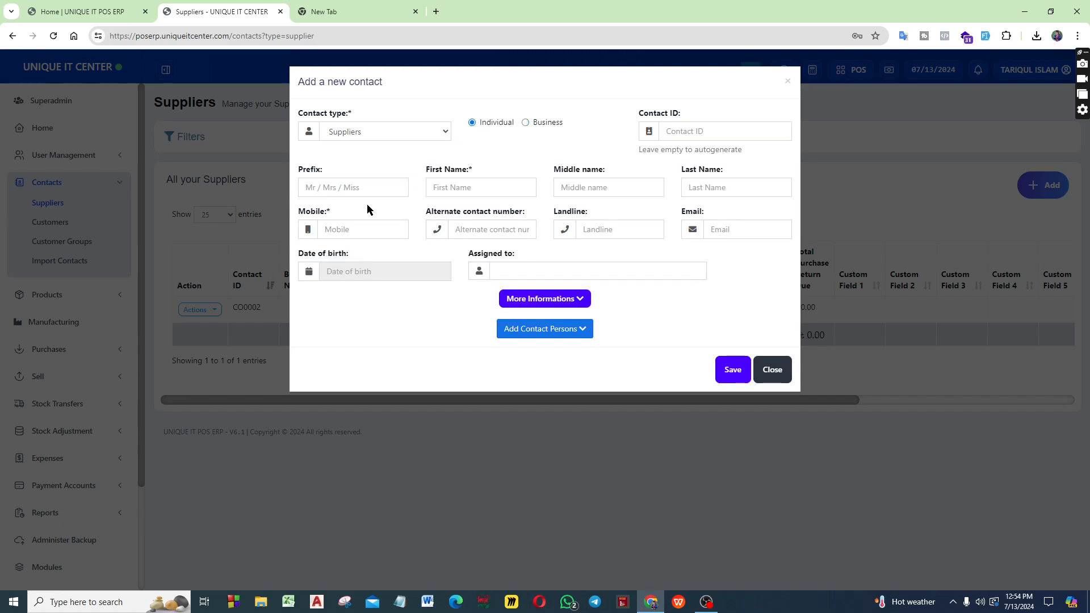
Examine the individual supplier's name, mobile, date of birth and Assigned to fields
{"action": "left_click", "coordinate": [353, 186]}
{"action": "left_click", "coordinate": [526, 182]}
{"action": "left_click", "coordinate": [674, 182]}
{"action": "left_click", "coordinate": [704, 180]}
{"action": "left_click", "coordinate": [388, 226]}
{"action": "left_click", "coordinate": [401, 288]}
{"action": "left_click", "coordinate": [511, 273]}
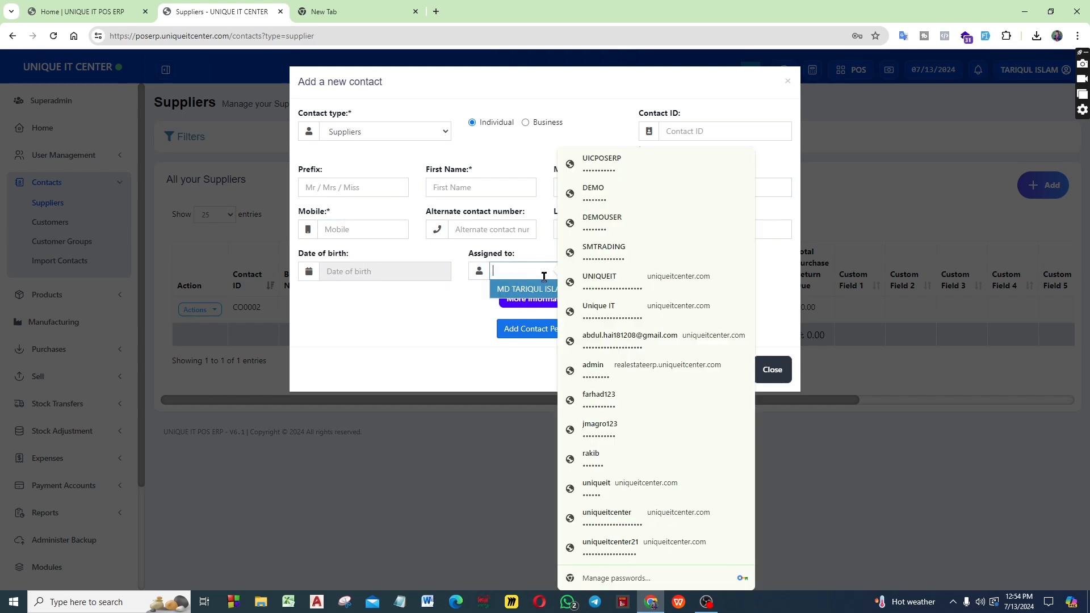
{"action": "left_click", "coordinate": [481, 271]}
{"action": "left_click", "coordinate": [508, 265]}
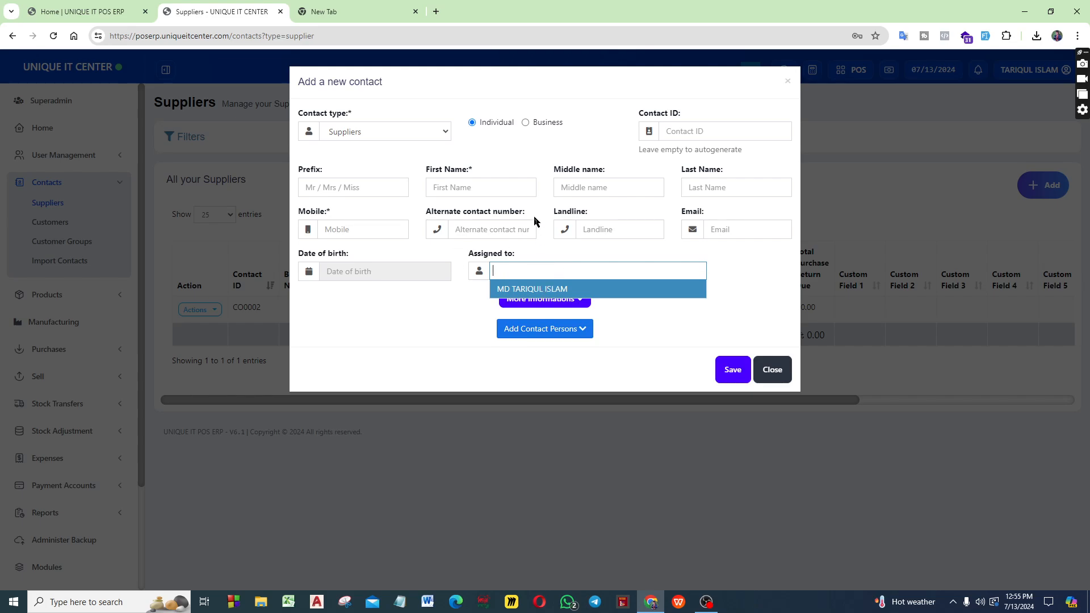
{"action": "left_click", "coordinate": [454, 309]}
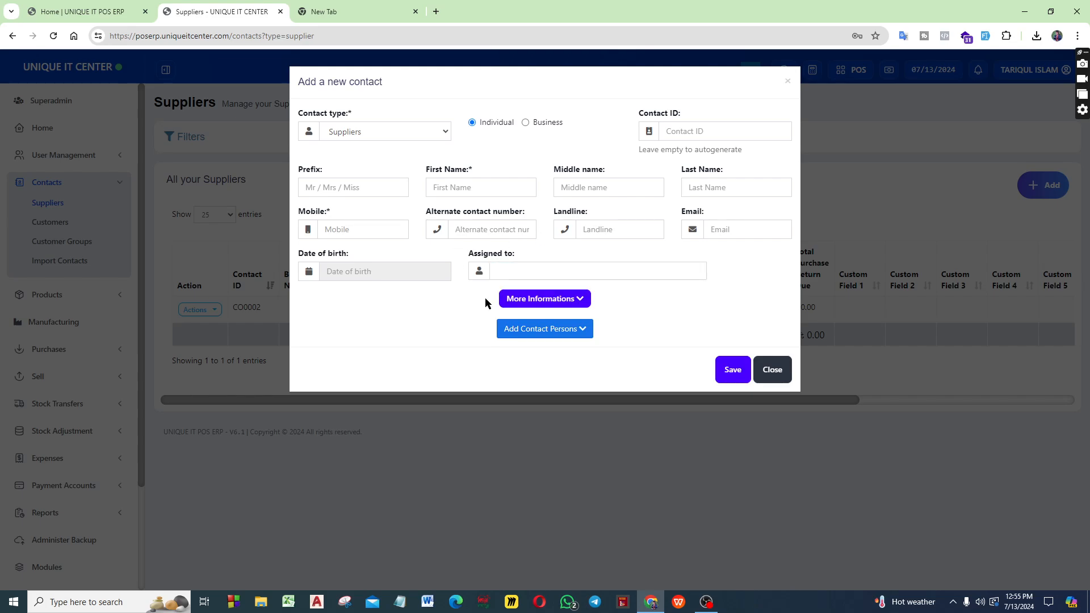
Expand the supplier form's additional information, examine its fields and the pay term units, and collapse it again
{"action": "left_click", "coordinate": [582, 300]}
{"action": "scroll", "coordinate": [465, 302], "scroll_direction": "down", "scroll_amount": 4}
{"action": "scroll", "coordinate": [466, 302], "scroll_direction": "up", "scroll_amount": 3}
{"action": "scroll", "coordinate": [466, 302], "scroll_direction": "down", "scroll_amount": 2}
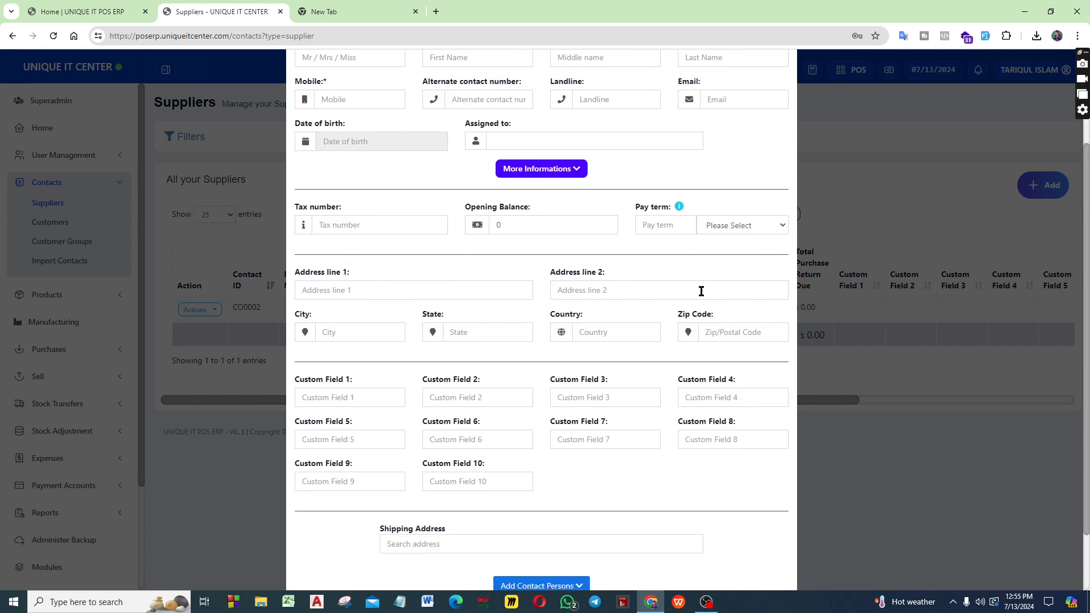
{"action": "scroll", "coordinate": [644, 298], "scroll_direction": "up", "scroll_amount": 2}
{"action": "left_click", "coordinate": [727, 303]}
{"action": "left_click", "coordinate": [726, 302]}
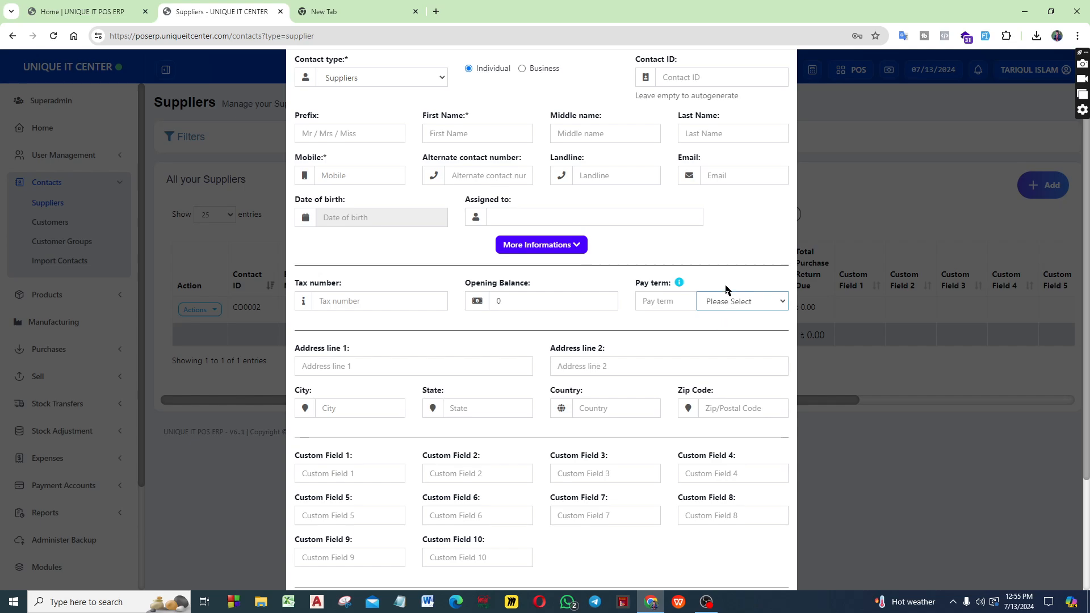
{"action": "left_click", "coordinate": [731, 301]}
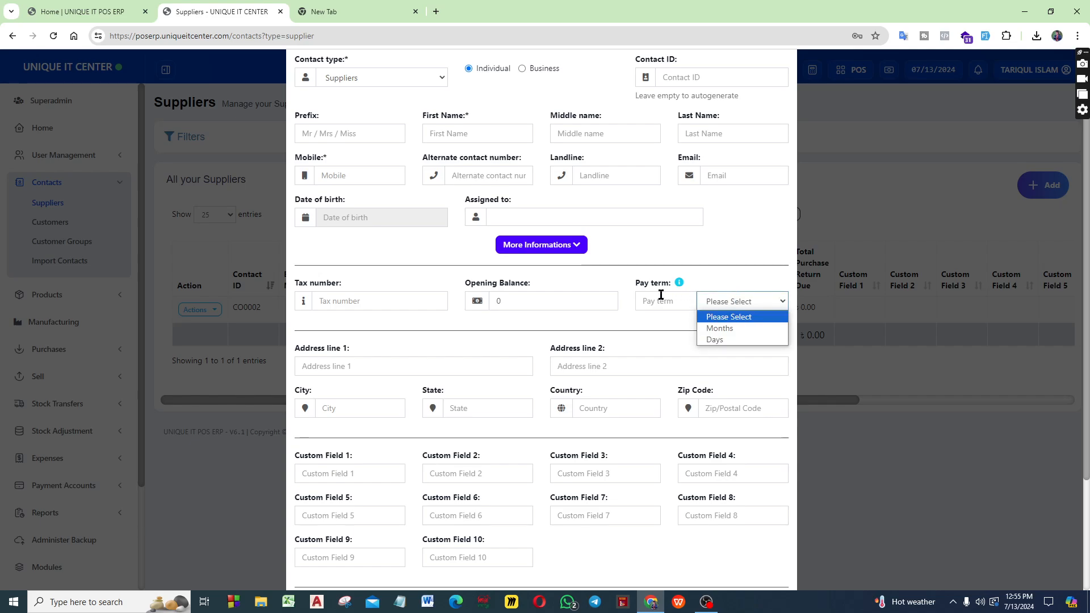
{"action": "left_click", "coordinate": [575, 245]}
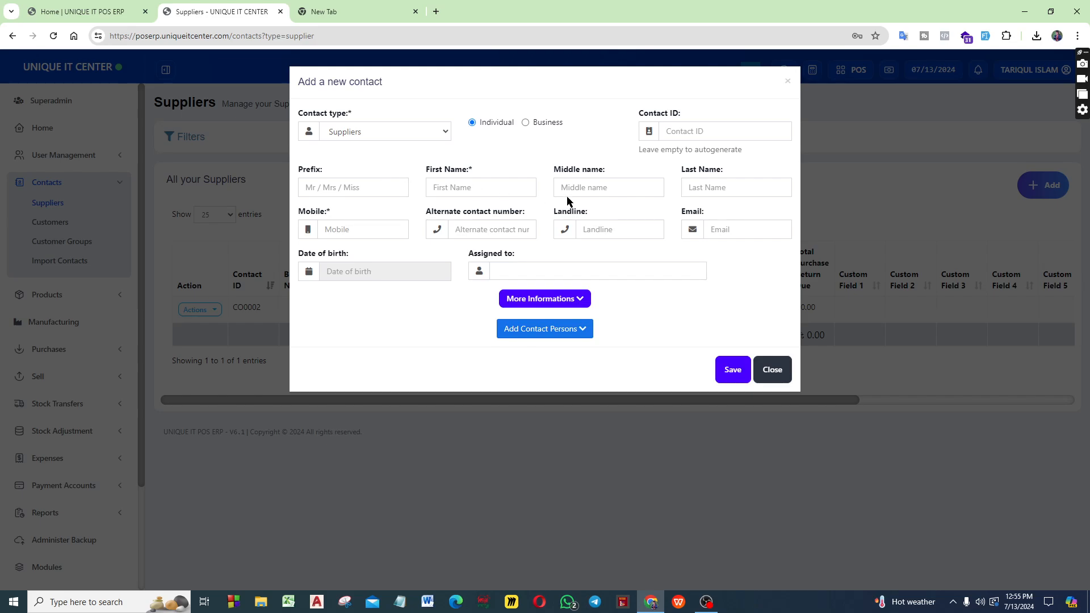
Check the available contact types, close the supplier form without saving, and open the Customers list
{"action": "left_click", "coordinate": [387, 136]}
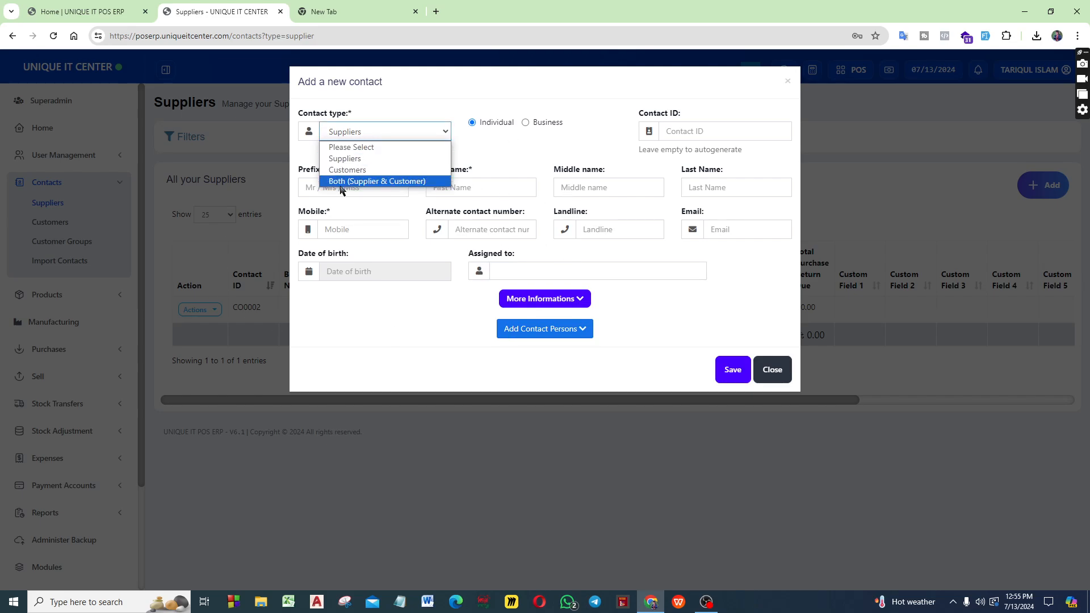
{"action": "left_click", "coordinate": [419, 340]}
{"action": "left_click", "coordinate": [766, 370]}
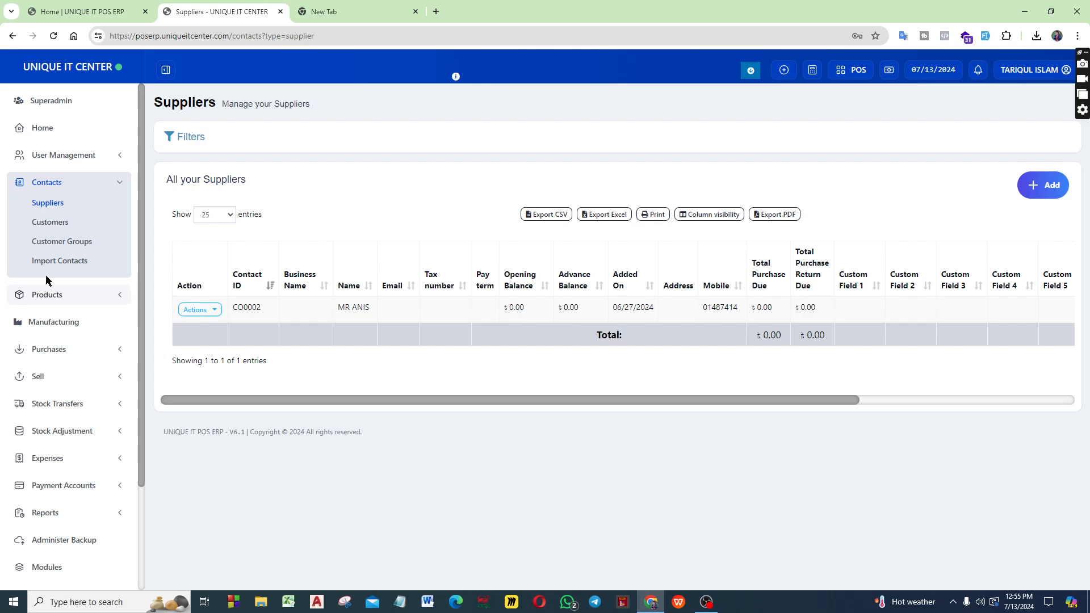
{"action": "left_click", "coordinate": [50, 225]}
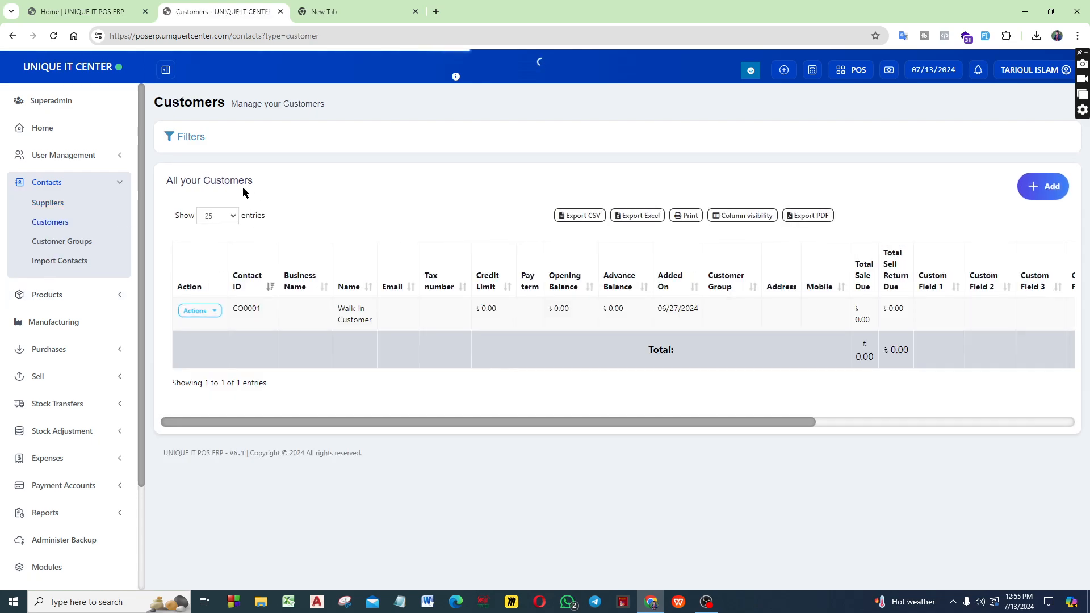
Open a new contact form of type Customers and examine the Individual variant's fields
{"action": "left_click", "coordinate": [1028, 188]}
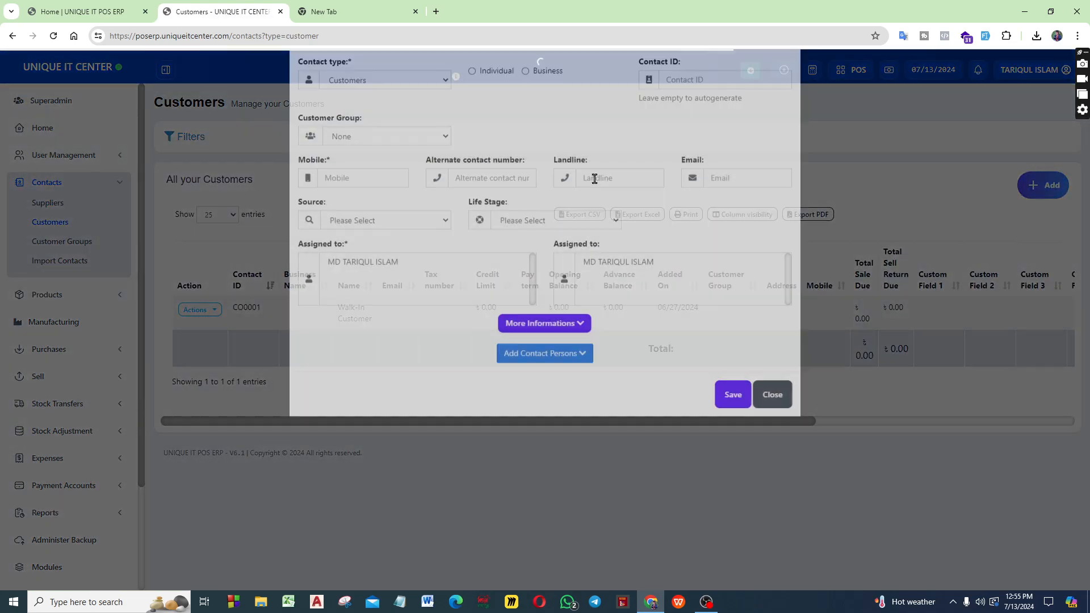
{"action": "left_click", "coordinate": [369, 131]}
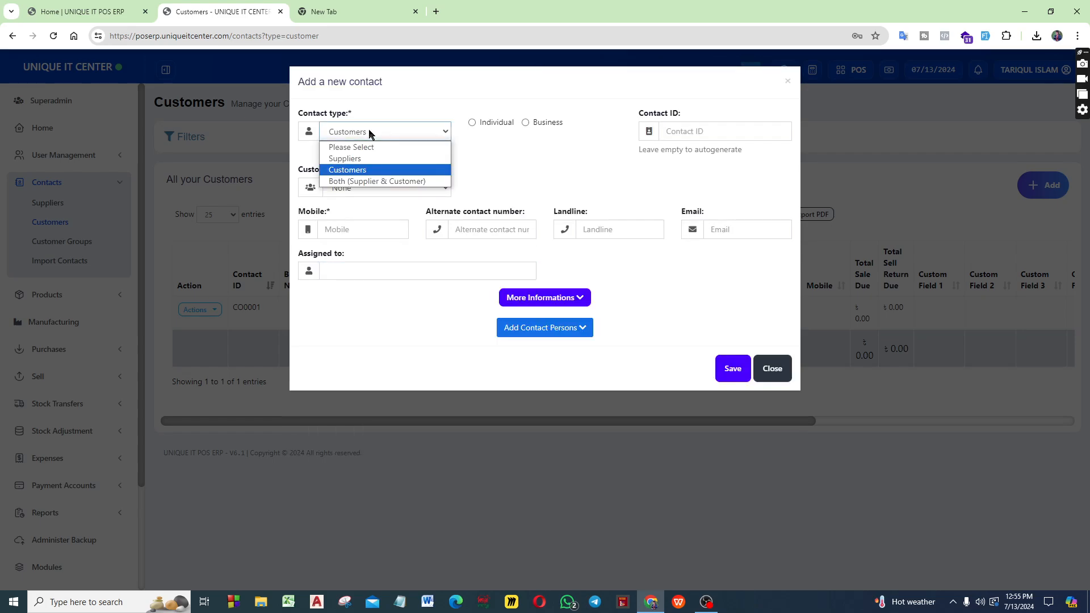
{"action": "left_click", "coordinate": [355, 171]}
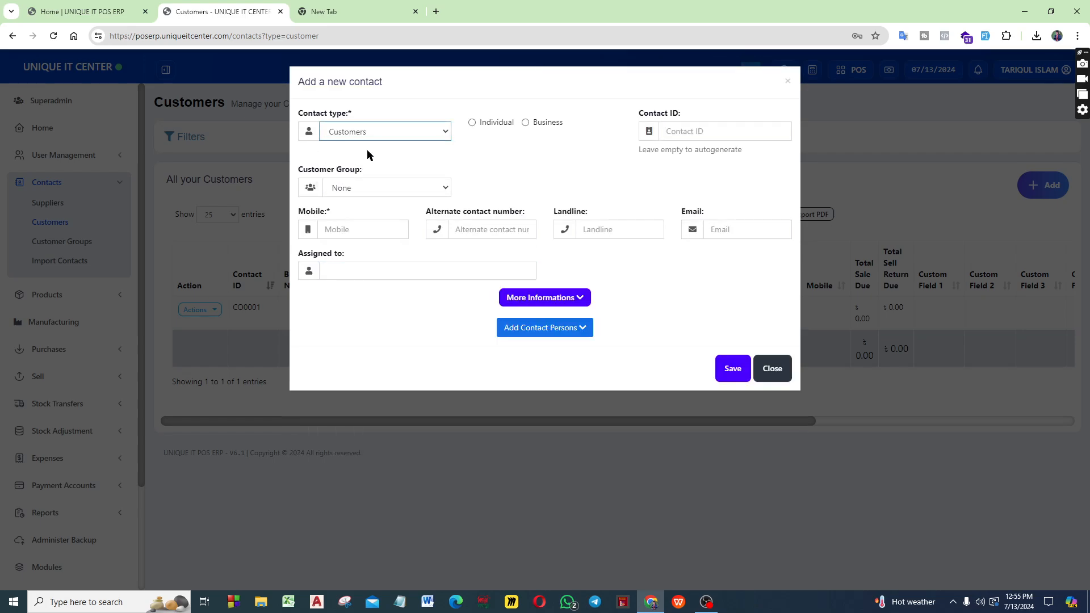
{"action": "left_click", "coordinate": [474, 122]}
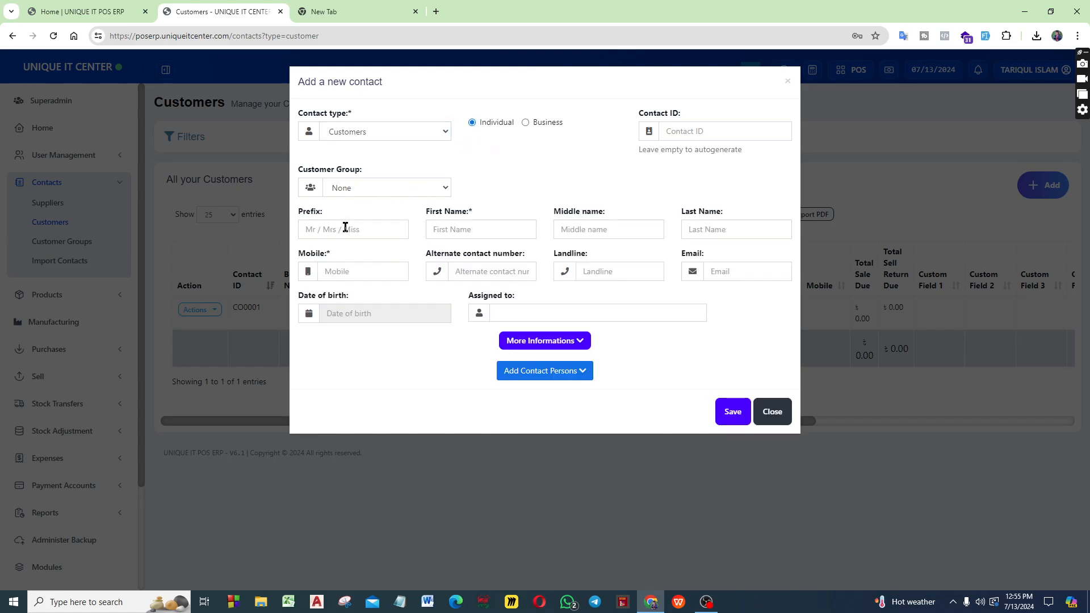
{"action": "left_click", "coordinate": [345, 227]}
Try the customer group choices for the individual customer, selecting cycle and switching to honda
{"action": "left_click", "coordinate": [357, 188]}
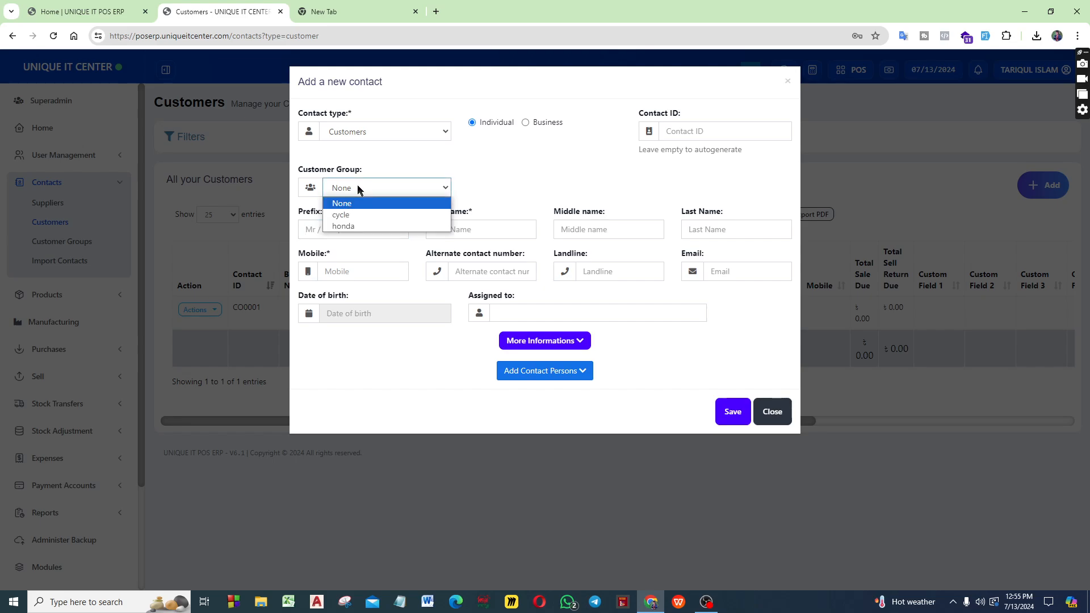
{"action": "left_click", "coordinate": [357, 219]}
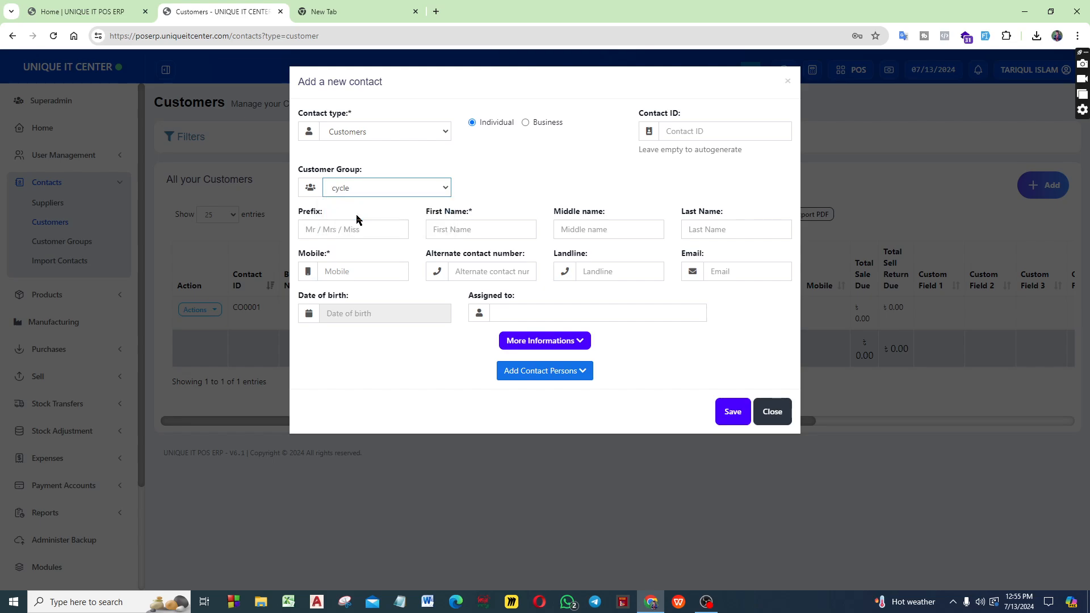
{"action": "left_click", "coordinate": [355, 179]}
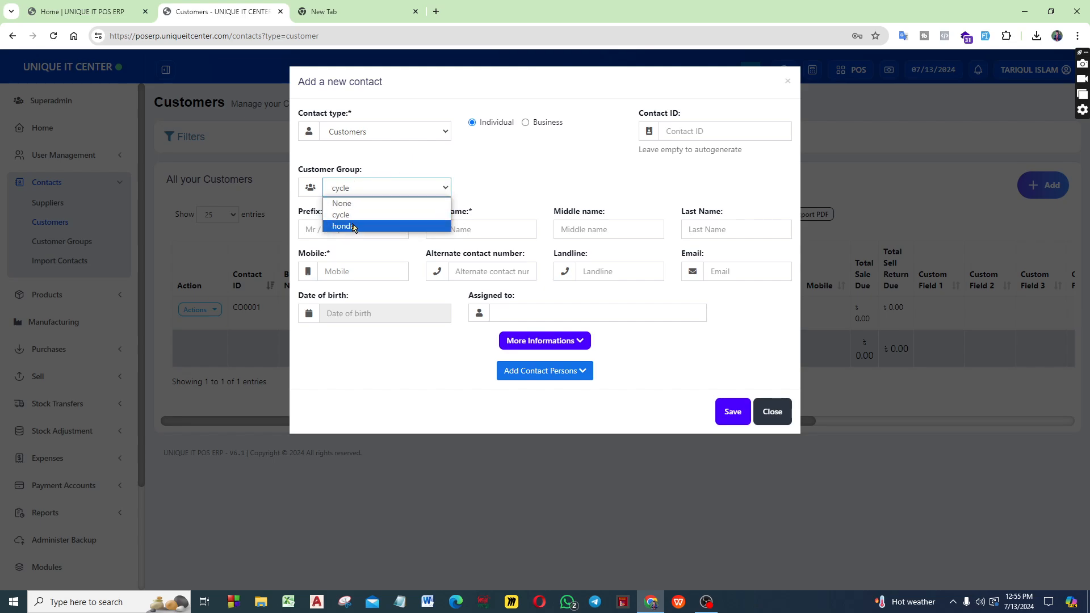
{"action": "left_click", "coordinate": [352, 225]}
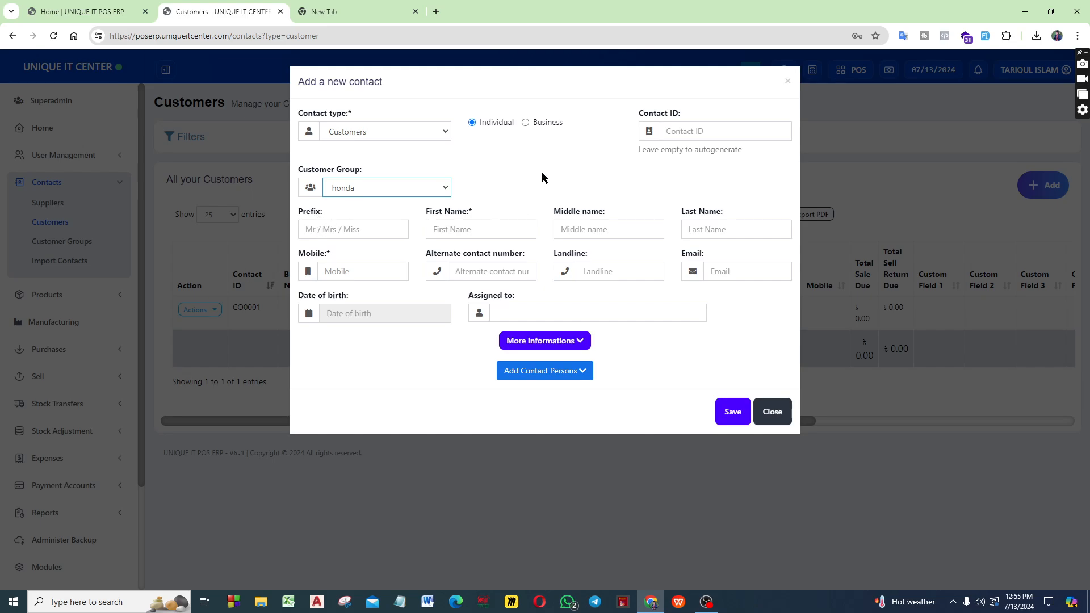
Switch the customer form to Business and examine its business name, customer group, mobile and Assigned to fields
{"action": "left_click", "coordinate": [526, 123]}
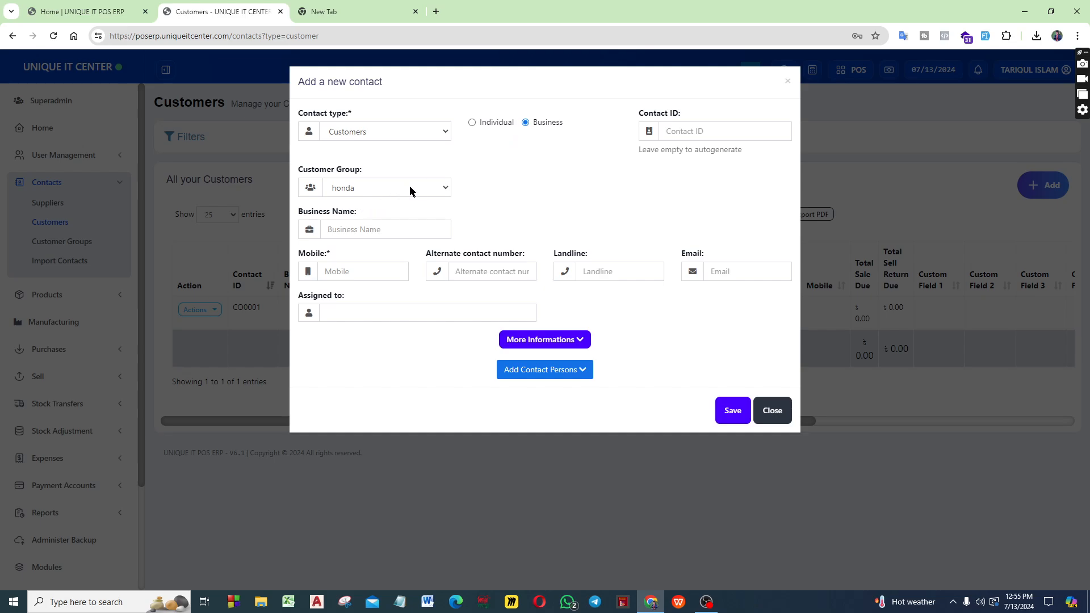
{"action": "left_click", "coordinate": [356, 228]}
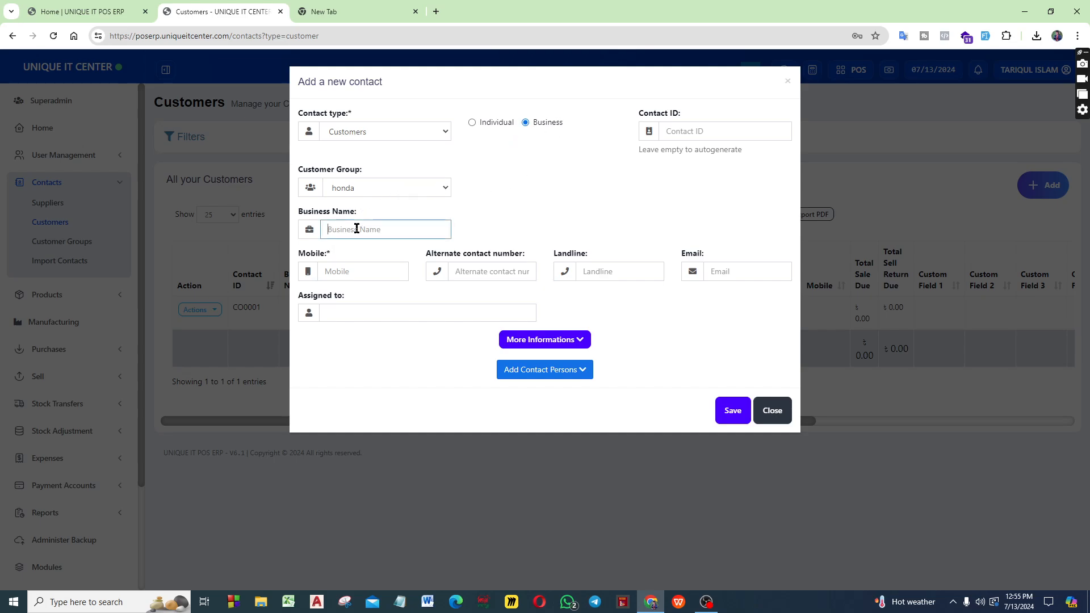
{"action": "left_click", "coordinate": [350, 196]}
{"action": "left_click", "coordinate": [356, 192]}
{"action": "left_click", "coordinate": [377, 279]}
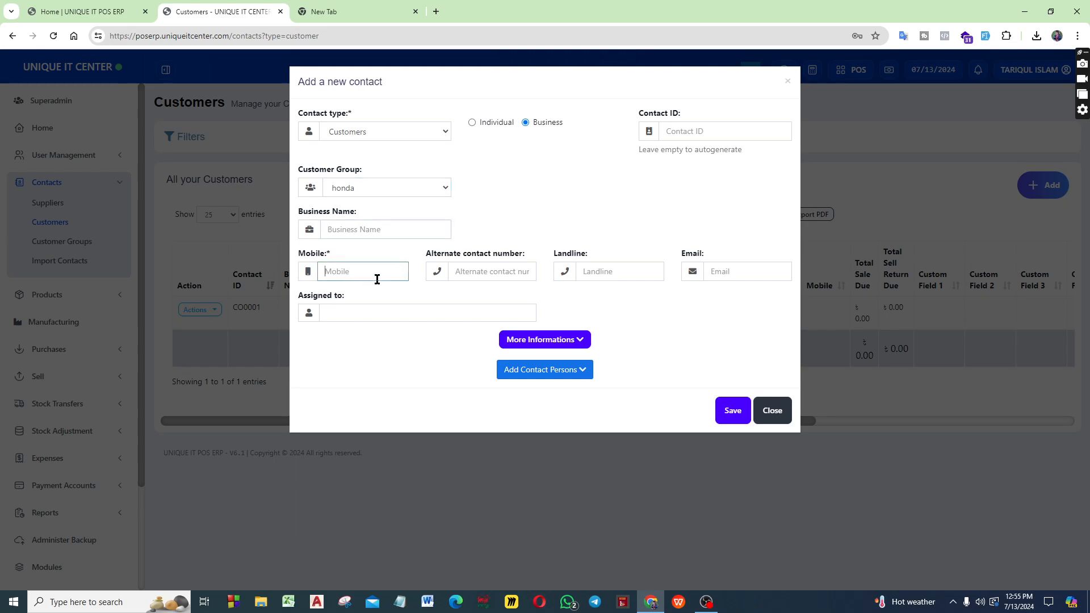
{"action": "left_click", "coordinate": [402, 314]}
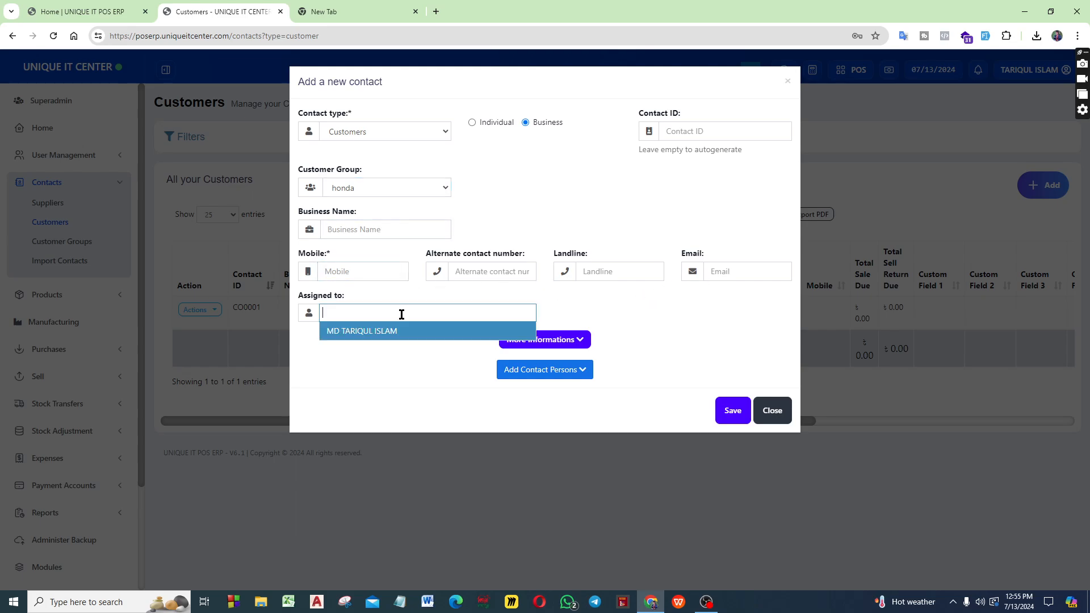
{"action": "left_click", "coordinate": [377, 335]}
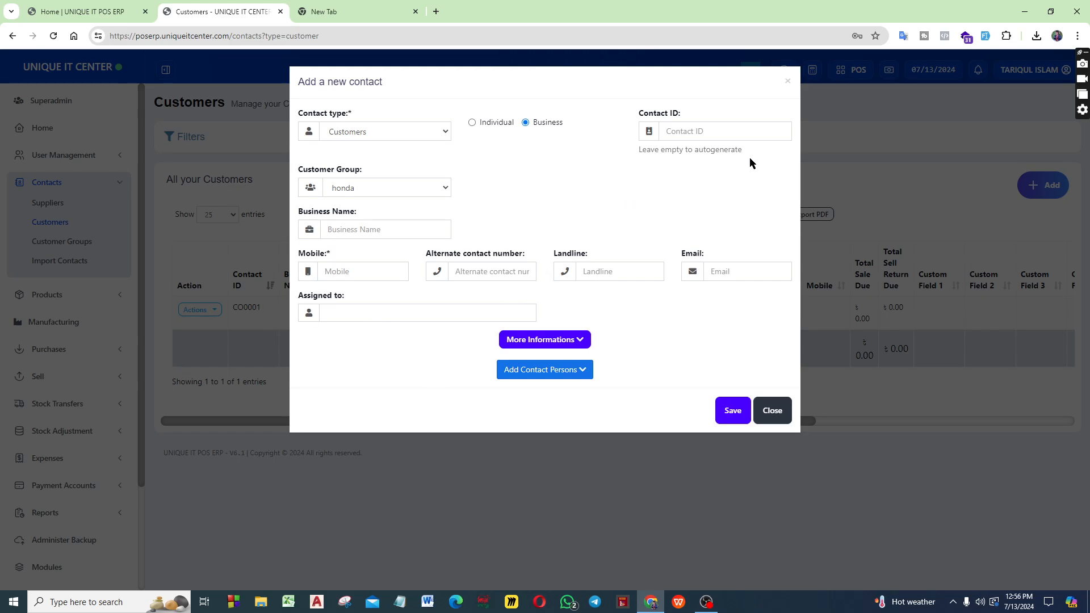
Examine the Contact ID field and its autogenerate note, and close the customer form without saving
{"action": "left_click", "coordinate": [708, 128]}
{"action": "left_click", "coordinate": [639, 161]}
{"action": "left_click_drag", "start_coordinate": [640, 156], "coordinate": [741, 155]}
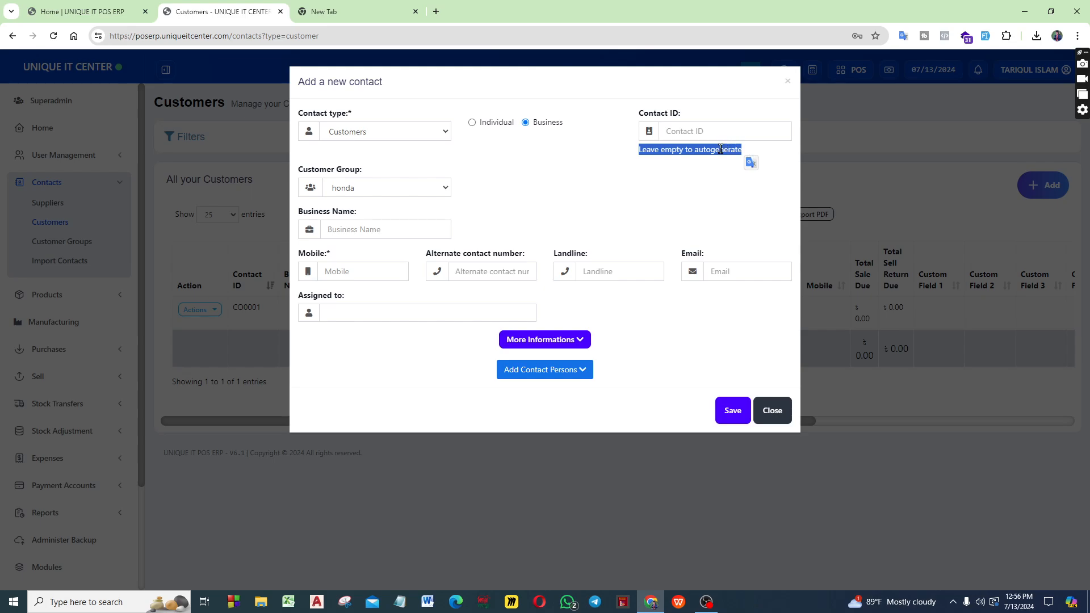
{"action": "left_click", "coordinate": [751, 159]}
{"action": "left_click", "coordinate": [691, 139]}
{"action": "left_click_drag", "start_coordinate": [640, 155], "coordinate": [750, 152]}
{"action": "left_click", "coordinate": [751, 152]}
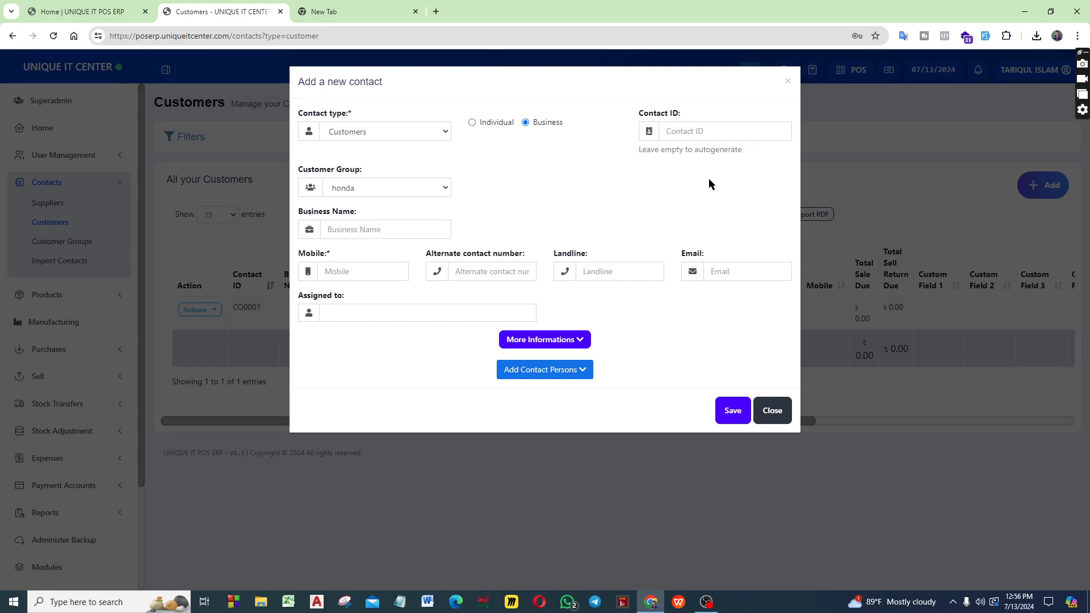
{"action": "left_click", "coordinate": [726, 135]}
{"action": "left_click", "coordinate": [774, 415]}
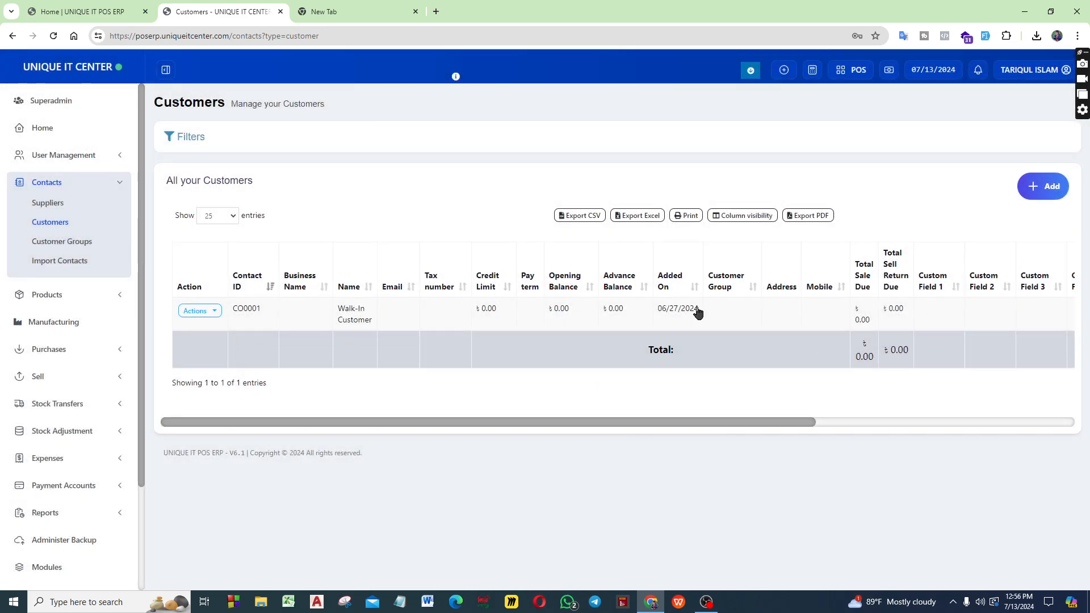
Examine the Customers table's columns, including Total Sale Due, Total Sell Return Due and the custom fields
{"action": "mouse_move", "coordinate": [443, 426]}
{"action": "left_mouse_down"}
{"action": "mouse_move", "coordinate": [494, 428]}
{"action": "mouse_move", "coordinate": [439, 432]}
{"action": "left_mouse_up"}
{"action": "left_click_drag", "start_coordinate": [479, 426], "coordinate": [625, 445]}
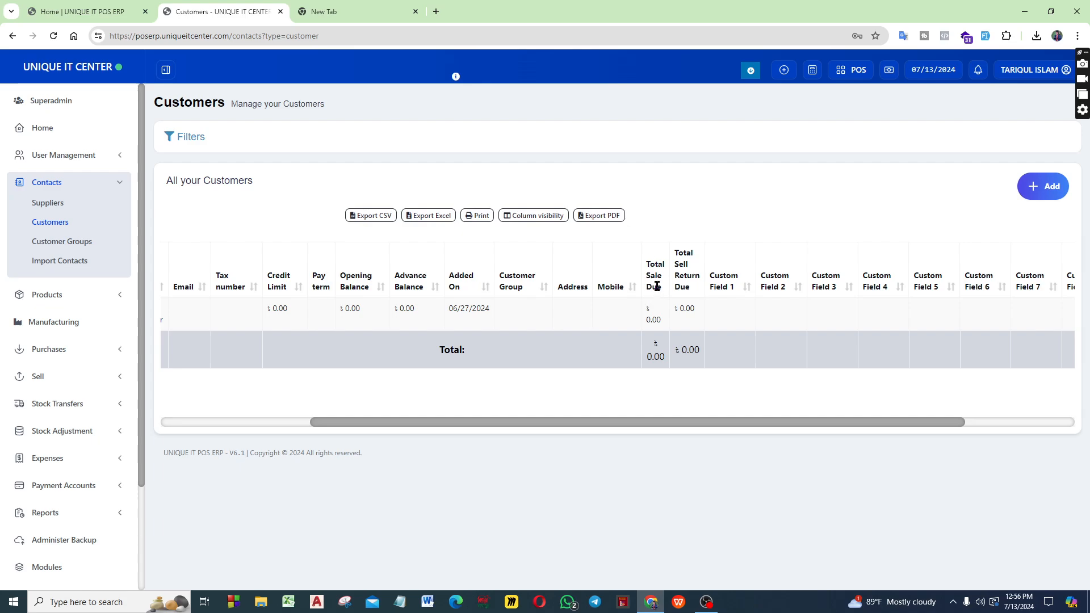
{"action": "left_click_drag", "start_coordinate": [649, 263], "coordinate": [655, 299]}
{"action": "left_click", "coordinate": [675, 261]}
{"action": "left_click_drag", "start_coordinate": [677, 259], "coordinate": [679, 291]}
{"action": "left_click_drag", "start_coordinate": [708, 426], "coordinate": [796, 426]}
{"action": "left_click", "coordinate": [635, 352]}
{"action": "left_click_drag", "start_coordinate": [629, 424], "coordinate": [716, 429]}
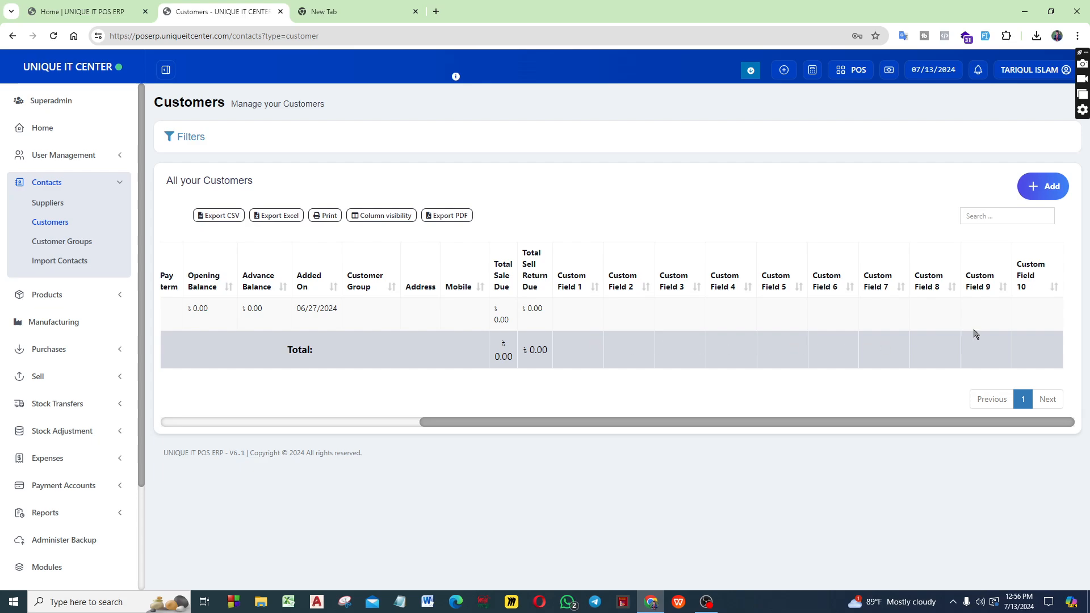
{"action": "left_click_drag", "start_coordinate": [573, 427], "coordinate": [246, 412]}
Open the Suppliers list and examine its Total Purchase Due, Total Purchase Return Due and custom field columns
{"action": "left_click", "coordinate": [61, 205]}
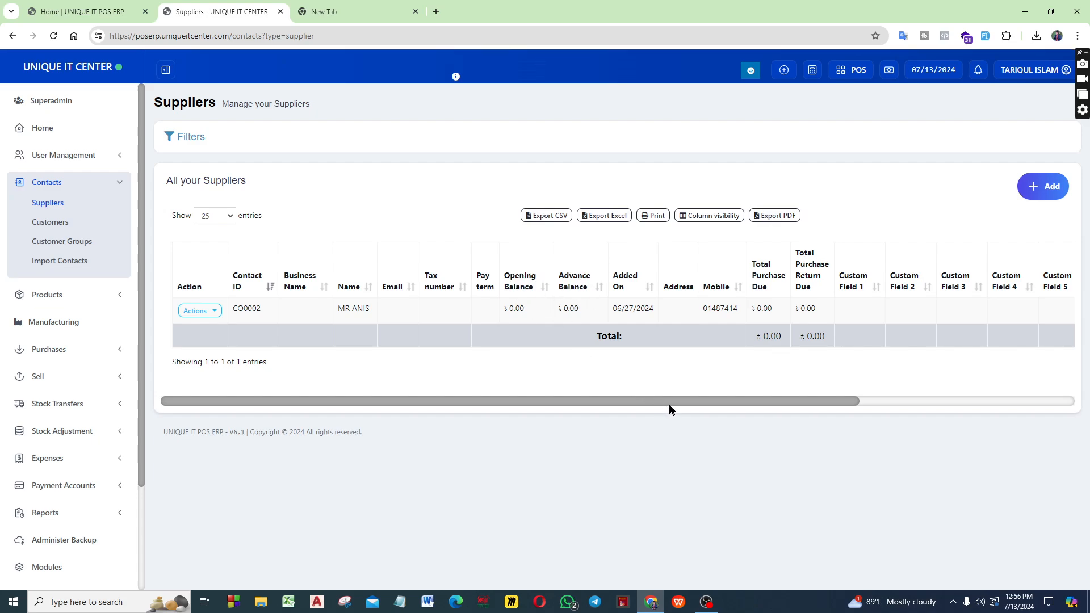
{"action": "left_click_drag", "start_coordinate": [670, 409], "coordinate": [890, 416]}
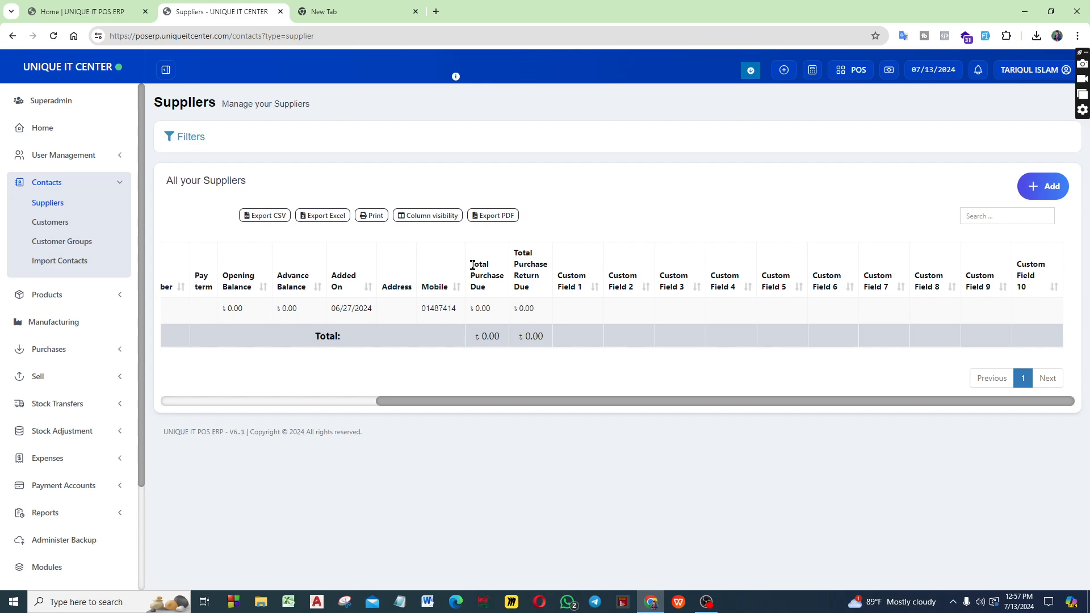
{"action": "left_click_drag", "start_coordinate": [473, 265], "coordinate": [494, 339]}
{"action": "left_click_drag", "start_coordinate": [494, 341], "coordinate": [471, 263]}
{"action": "left_click", "coordinate": [481, 352]}
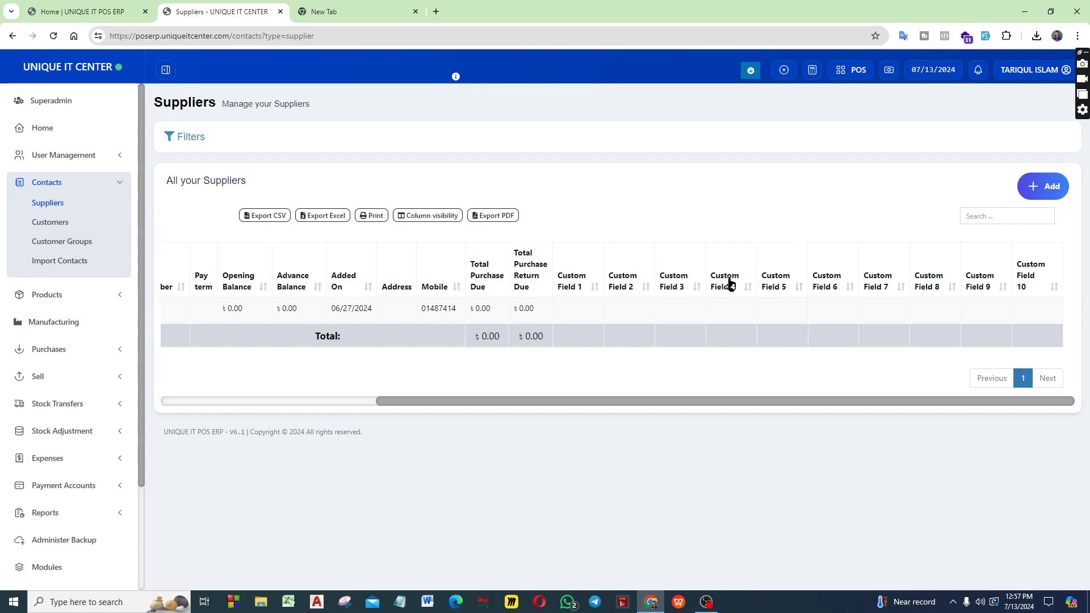
{"action": "left_click_drag", "start_coordinate": [945, 404], "coordinate": [684, 415]}
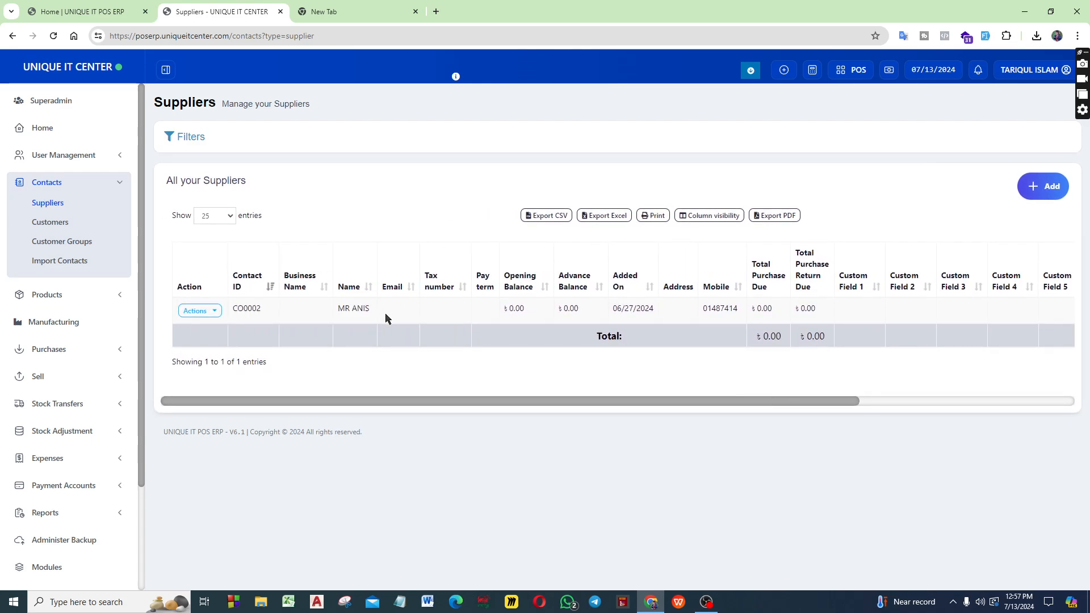
{"action": "left_click", "coordinate": [708, 608]}
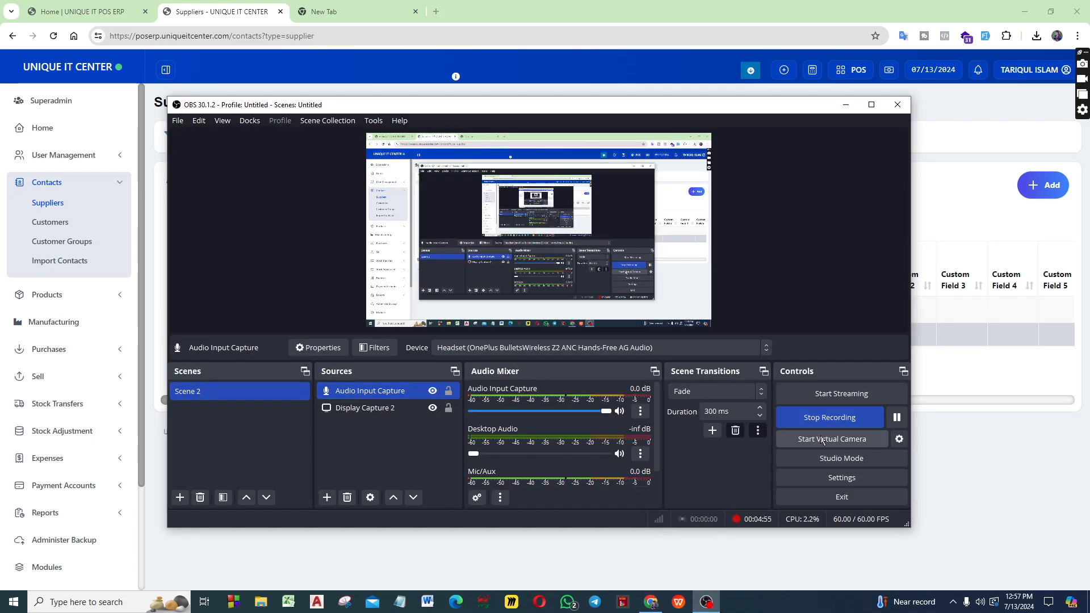
{"action": "left_click", "coordinate": [847, 106]}
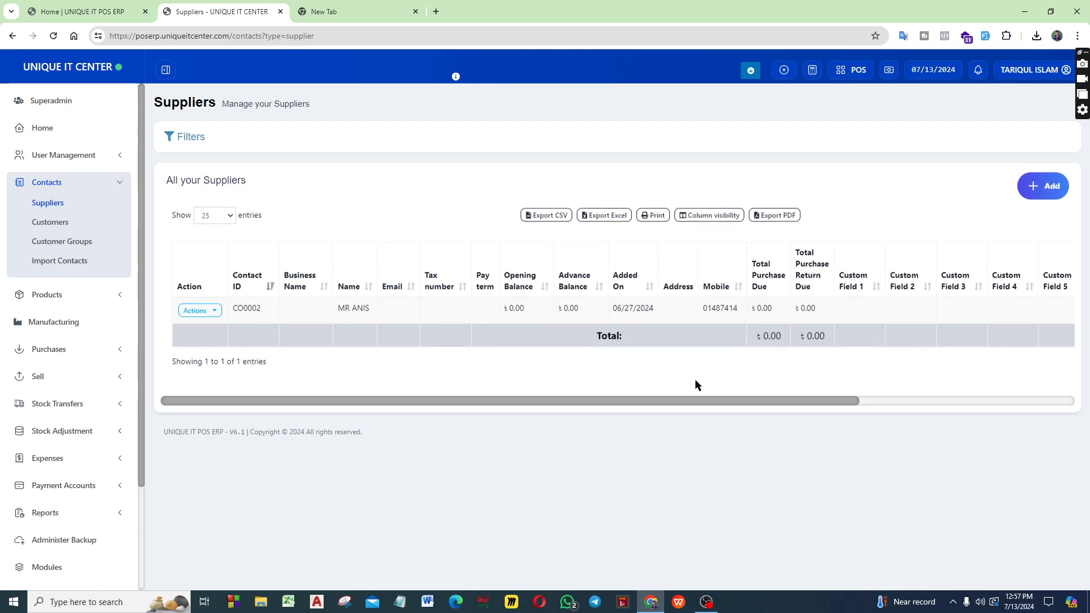
{"action": "left_click", "coordinate": [706, 602]}
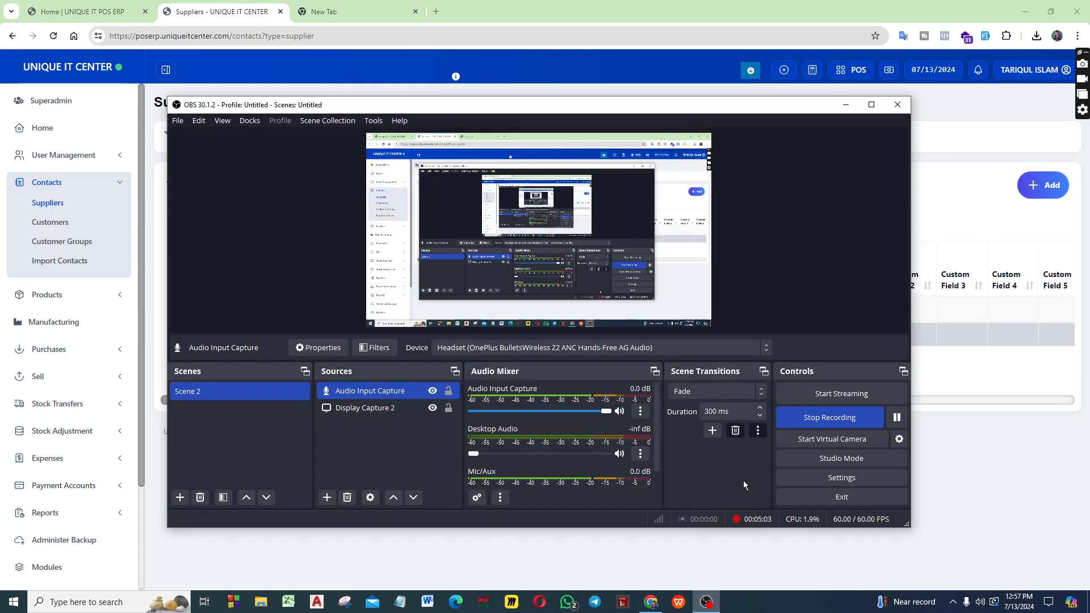
{"action": "left_click", "coordinate": [896, 417]}
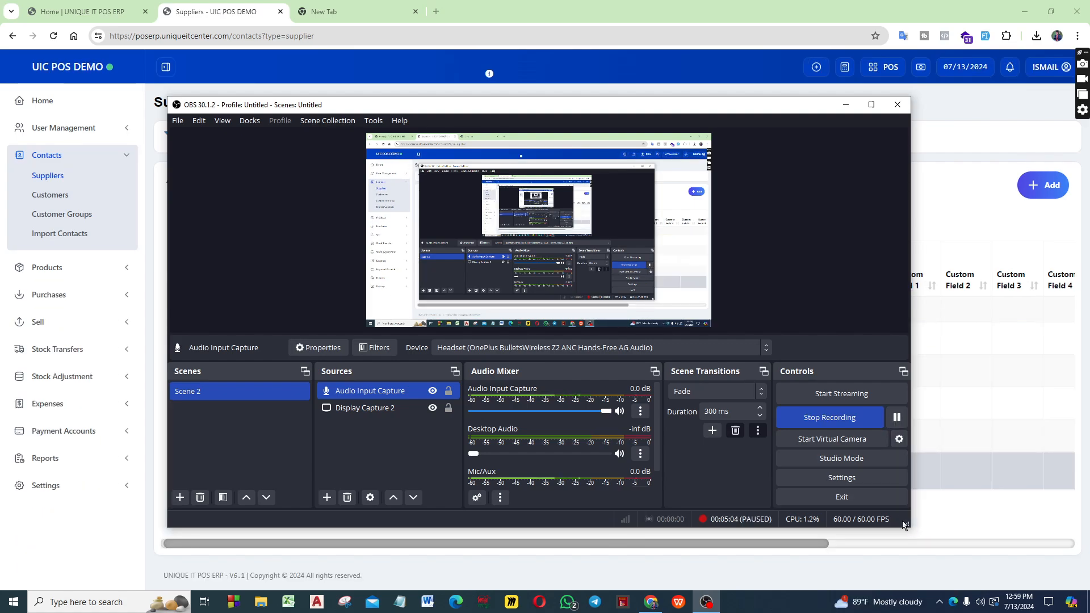
{"action": "left_click", "coordinate": [910, 573]}
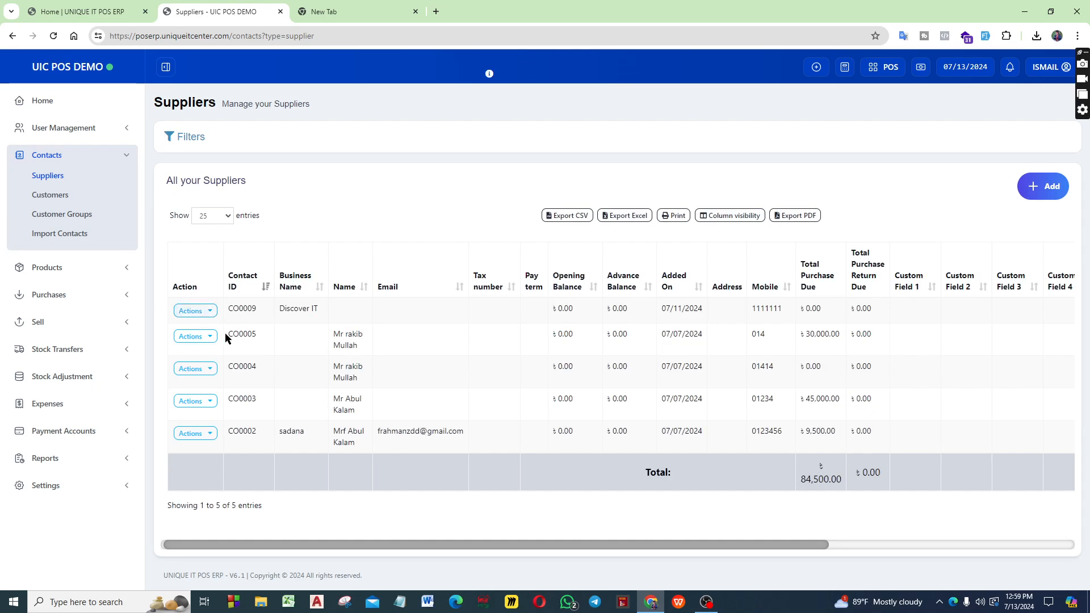
Open the demo business's Customers list and check its table for entries
{"action": "left_click", "coordinate": [50, 195]}
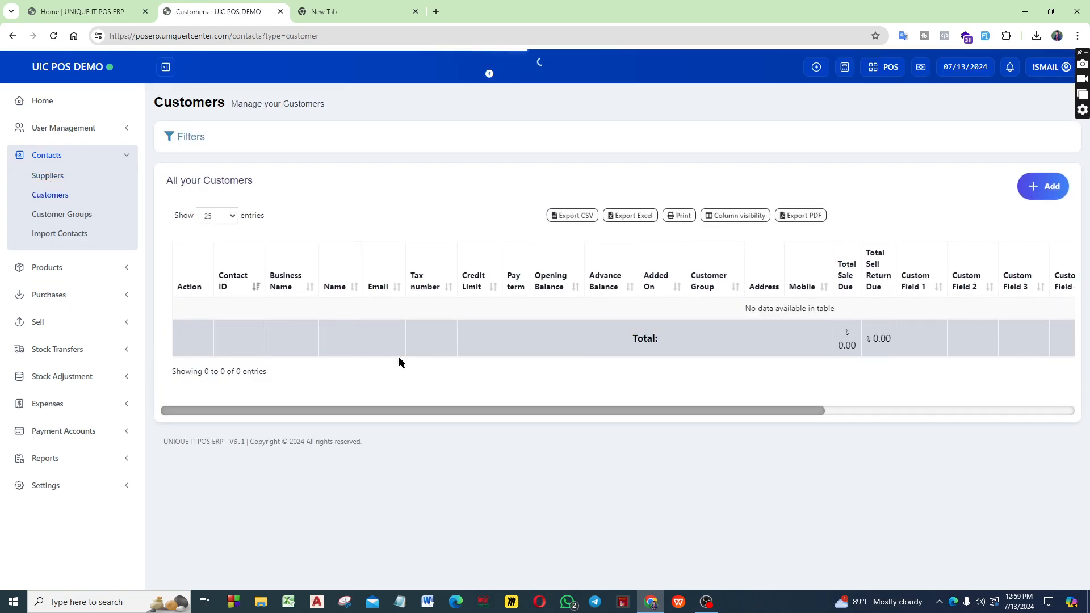
{"action": "left_click_drag", "start_coordinate": [606, 414], "coordinate": [409, 401]}
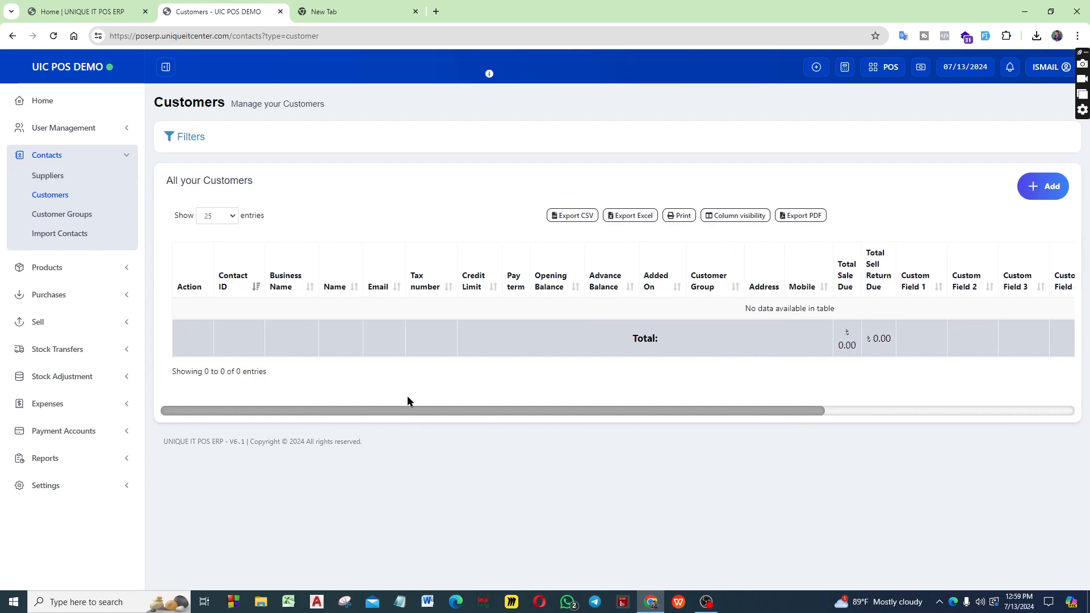
{"action": "left_click", "coordinate": [50, 214]}
{"action": "left_click", "coordinate": [52, 193]}
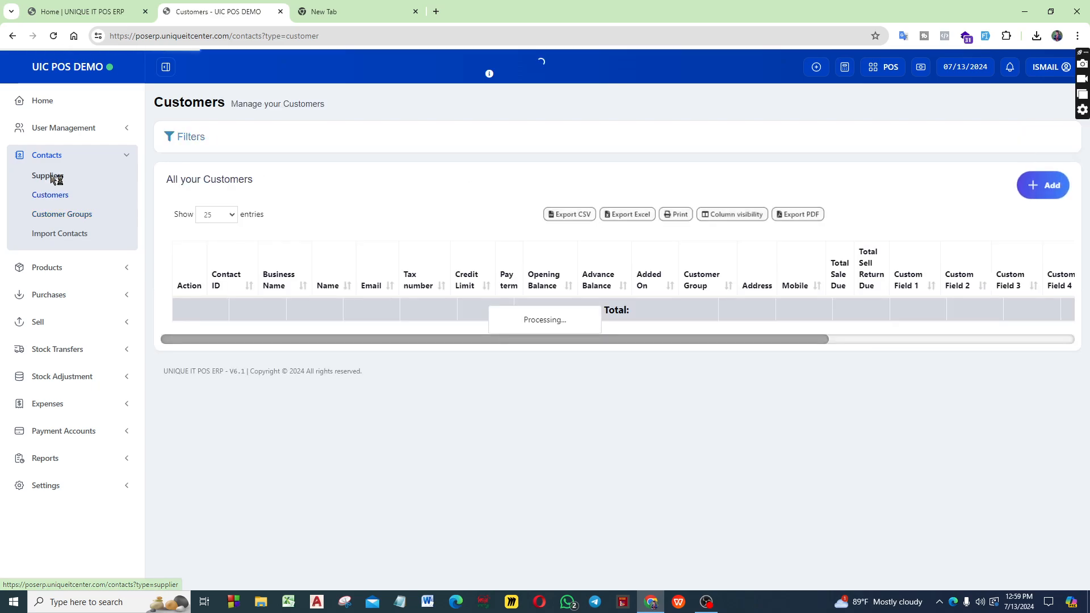
Open the demo business's Suppliers list and examine the Total Purchase Due of the supplier with business name sadana
{"action": "left_click", "coordinate": [49, 176]}
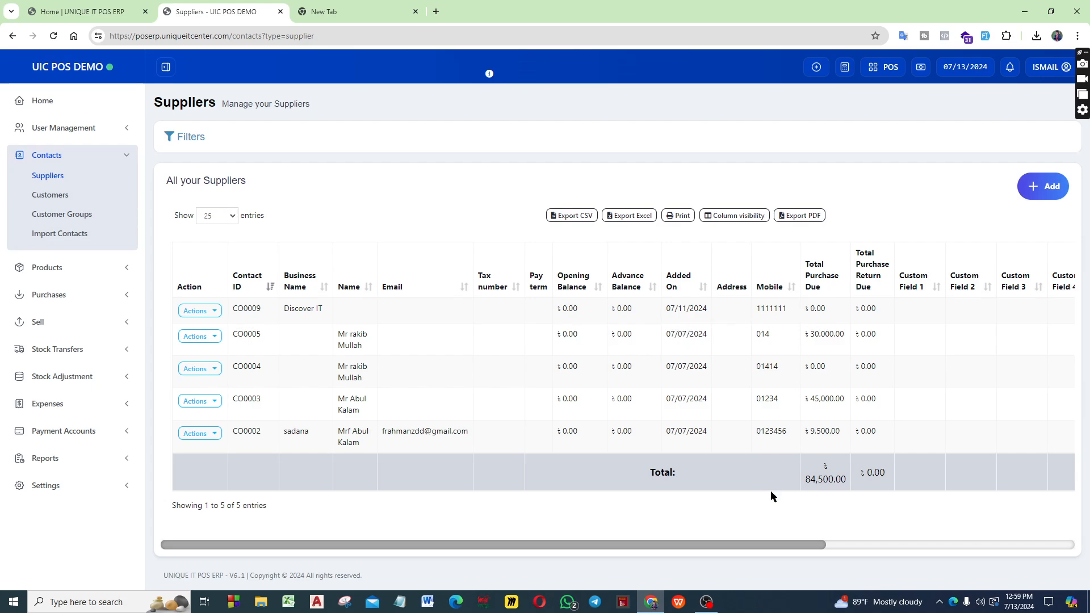
{"action": "left_click_drag", "start_coordinate": [777, 547], "coordinate": [881, 546]}
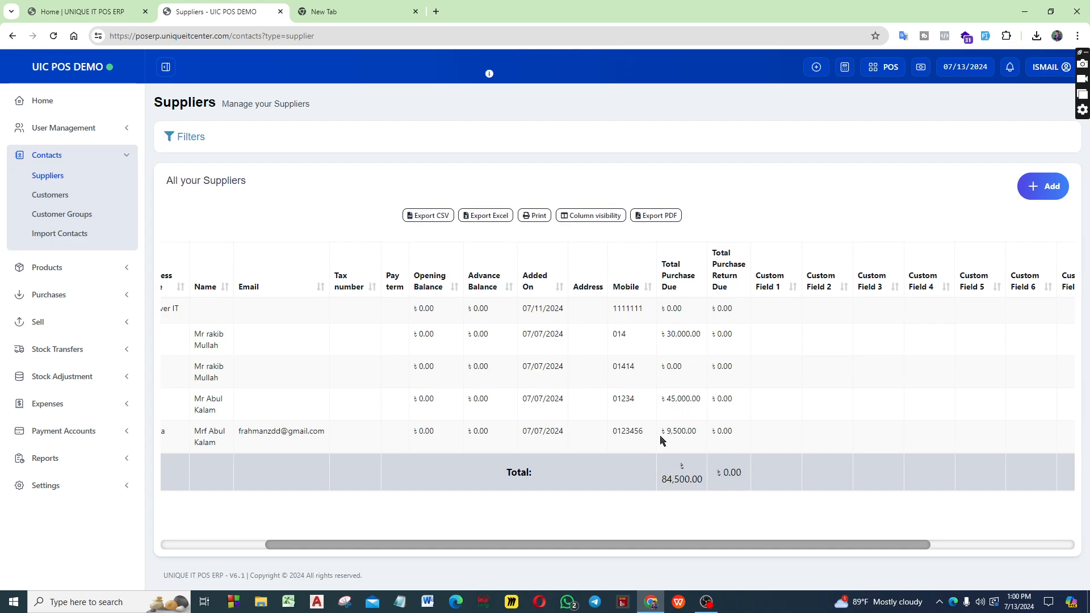
{"action": "left_click_drag", "start_coordinate": [660, 436], "coordinate": [698, 437]}
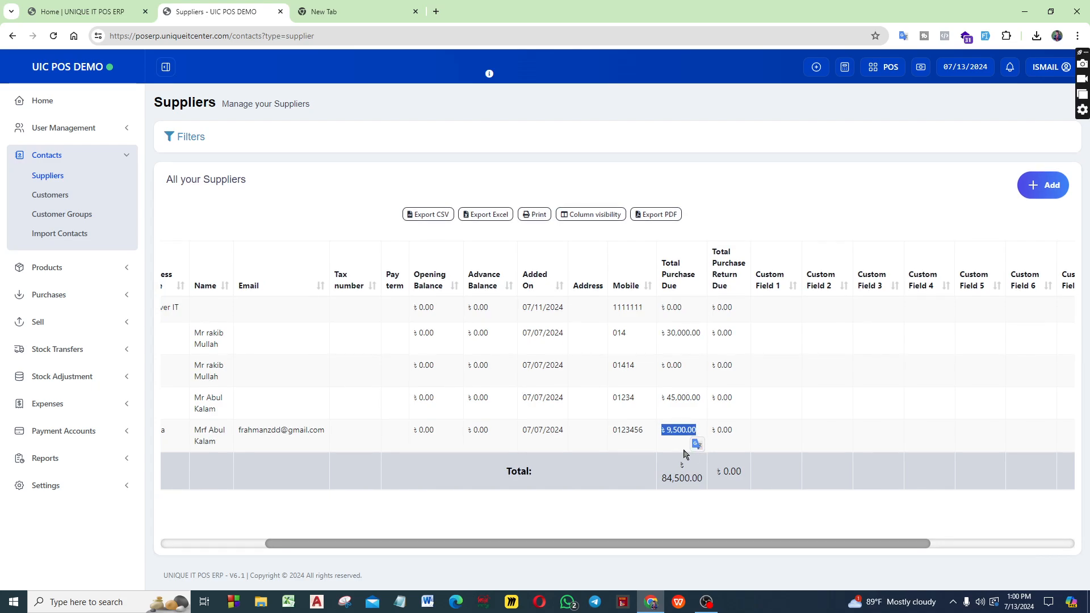
{"action": "left_click", "coordinate": [682, 447]}
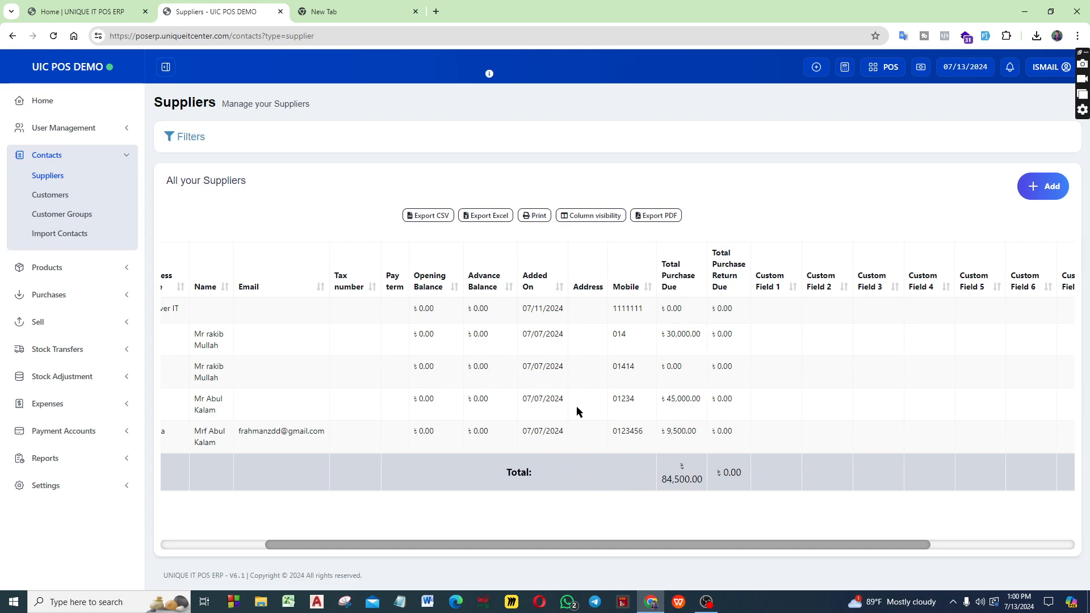
Open the list of all purchases to check grand totals and payments due per supplier
{"action": "left_click", "coordinate": [82, 270]}
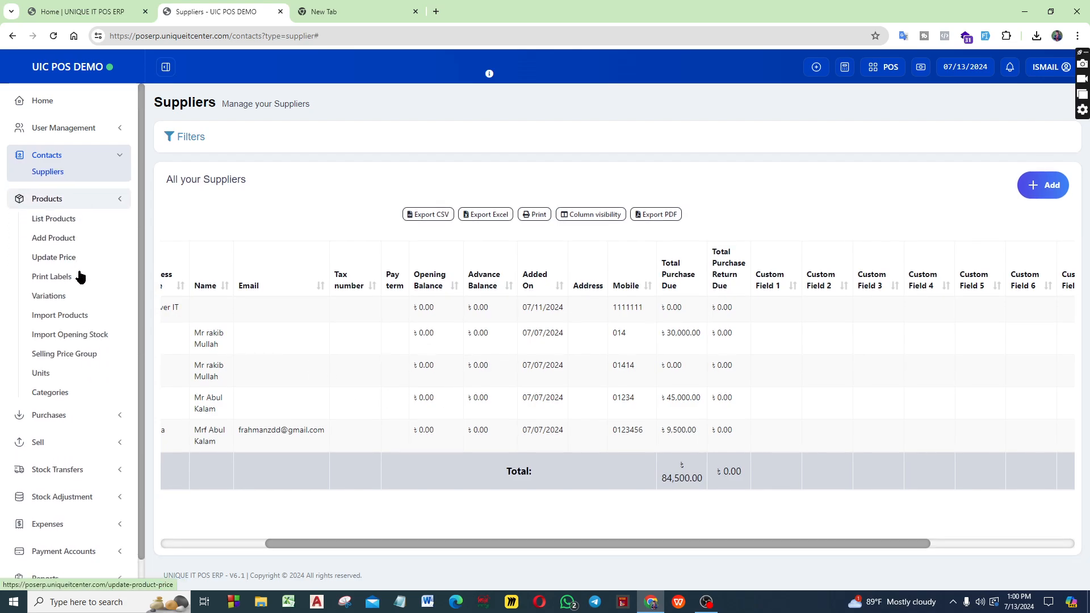
{"action": "left_click", "coordinate": [83, 192]}
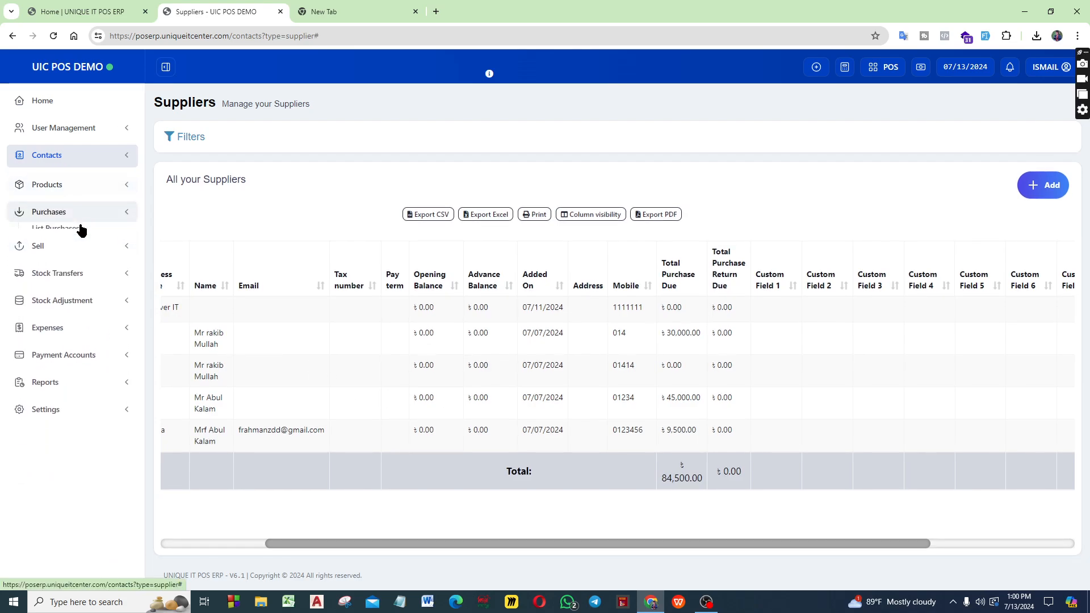
{"action": "left_click", "coordinate": [57, 212]}
{"action": "left_click", "coordinate": [56, 233]}
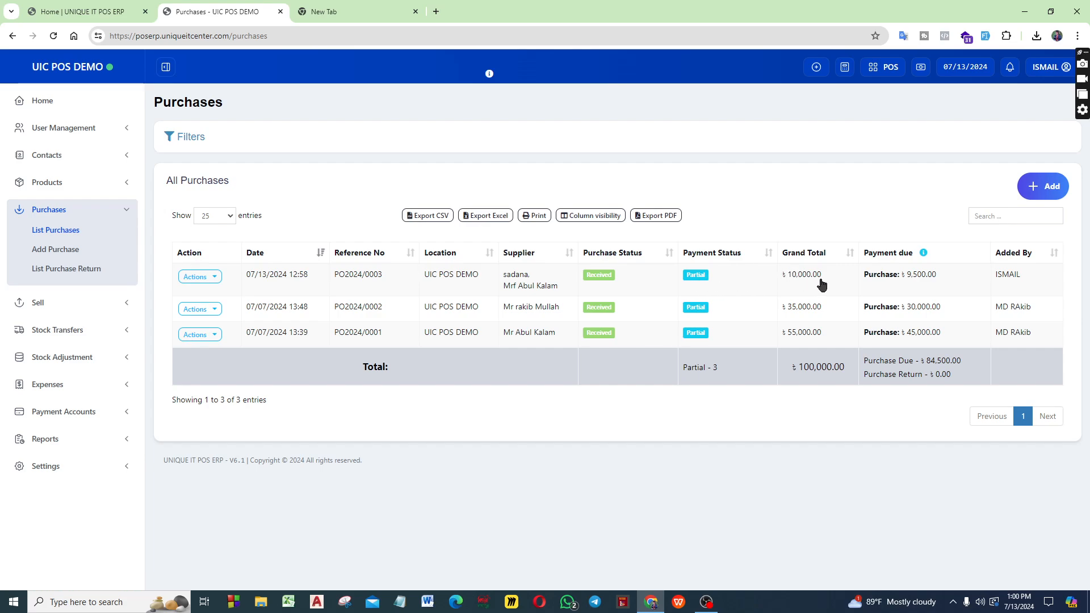
Open the details of the purchase from supplier sadana and examine its reference number and payment info, closing the details when done
{"action": "double_click", "coordinate": [915, 277]}
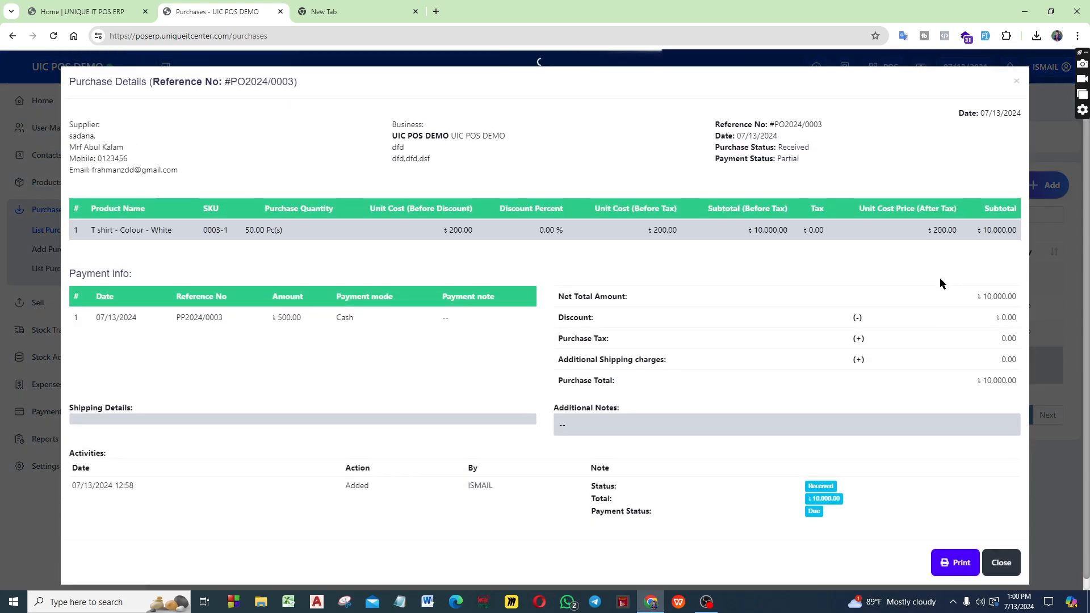
{"action": "left_click", "coordinate": [1020, 89]}
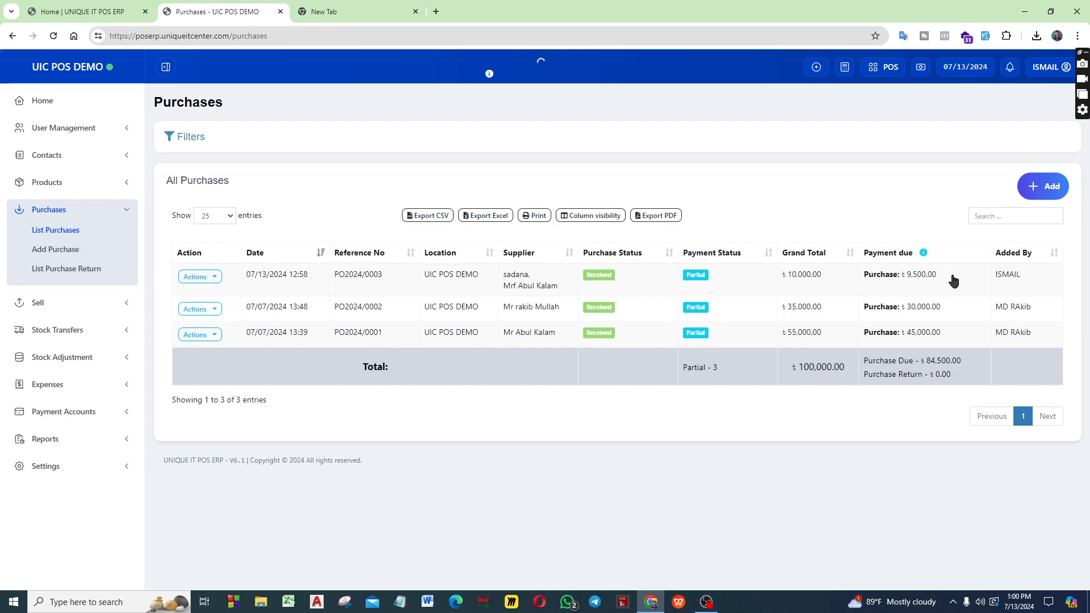
{"action": "left_click", "coordinate": [948, 280]}
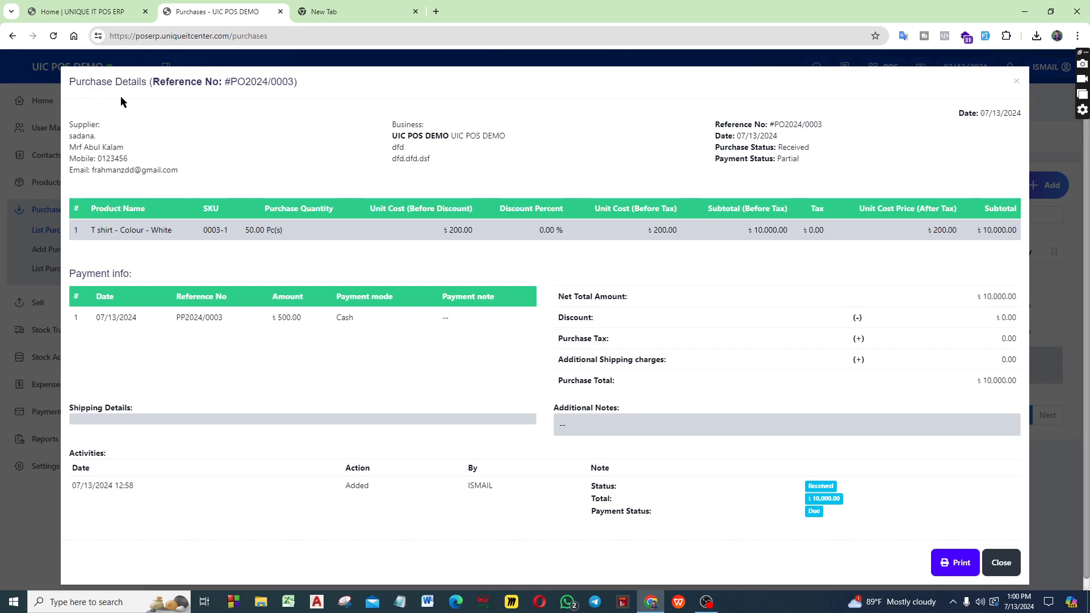
{"action": "left_click_drag", "start_coordinate": [154, 78], "coordinate": [313, 82]}
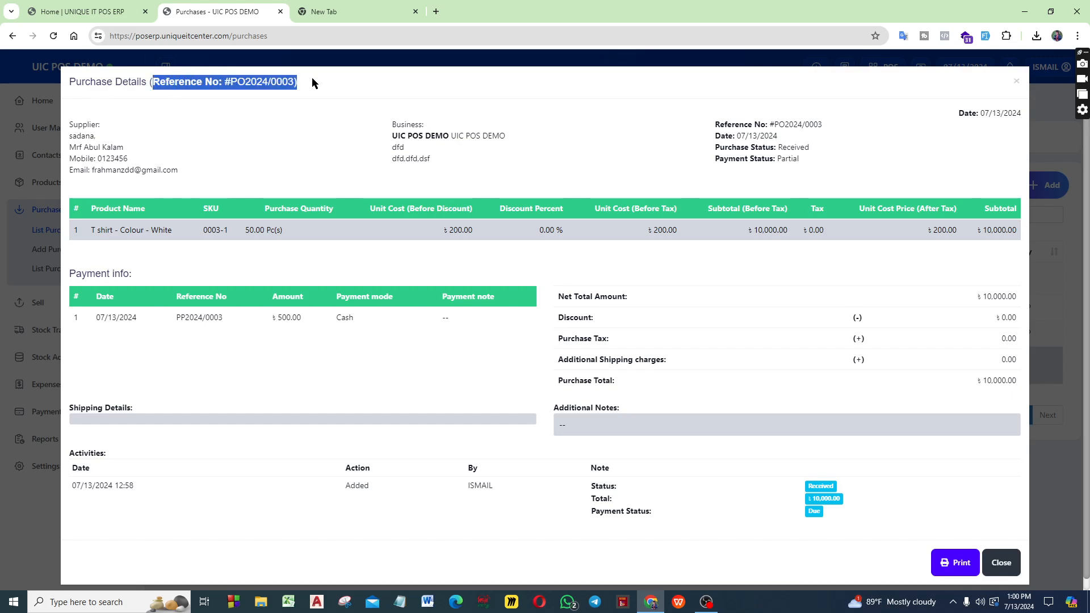
{"action": "left_click", "coordinate": [327, 90]}
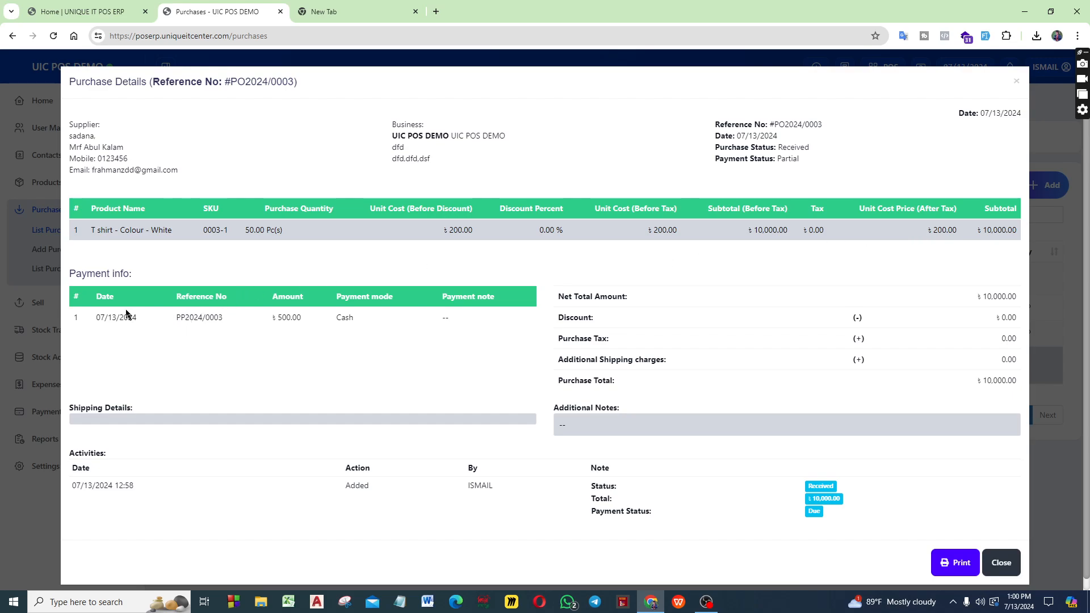
{"action": "left_click_drag", "start_coordinate": [94, 325], "coordinate": [235, 318]}
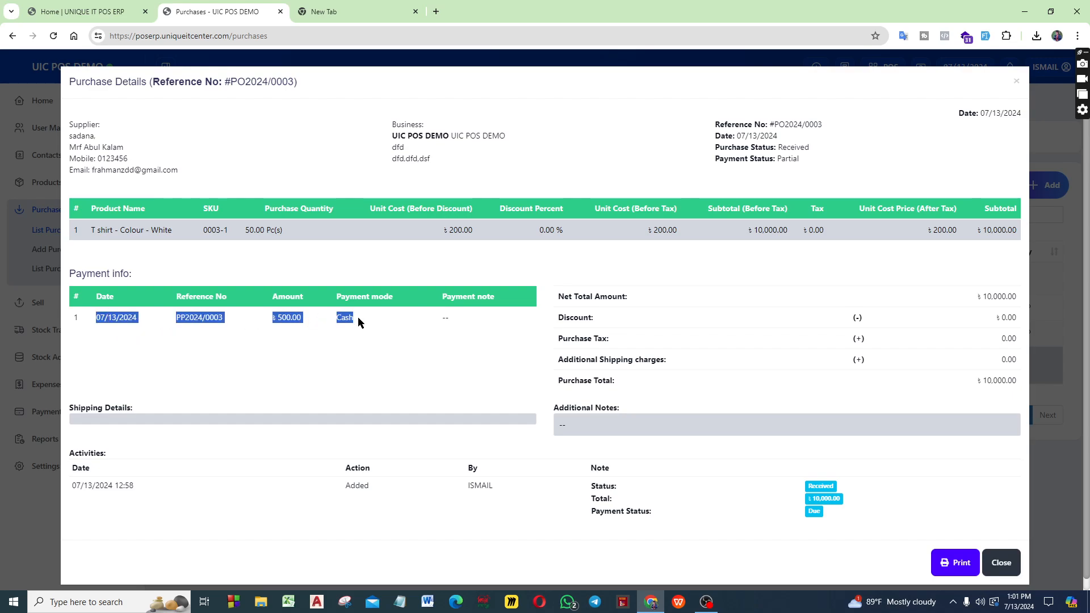
{"action": "left_click", "coordinate": [122, 334]}
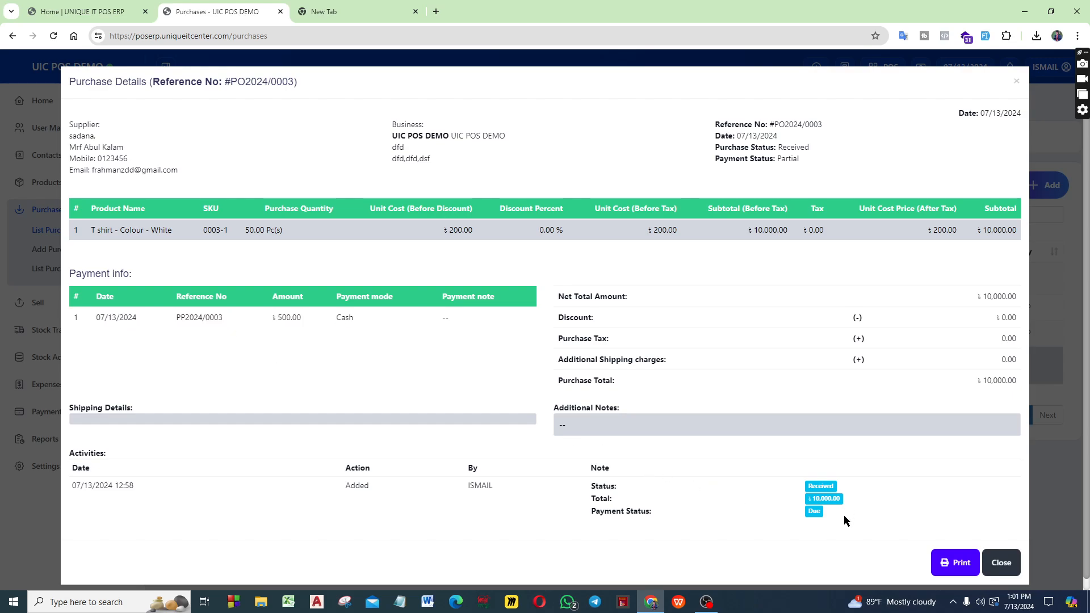
{"action": "left_click", "coordinate": [1005, 562]}
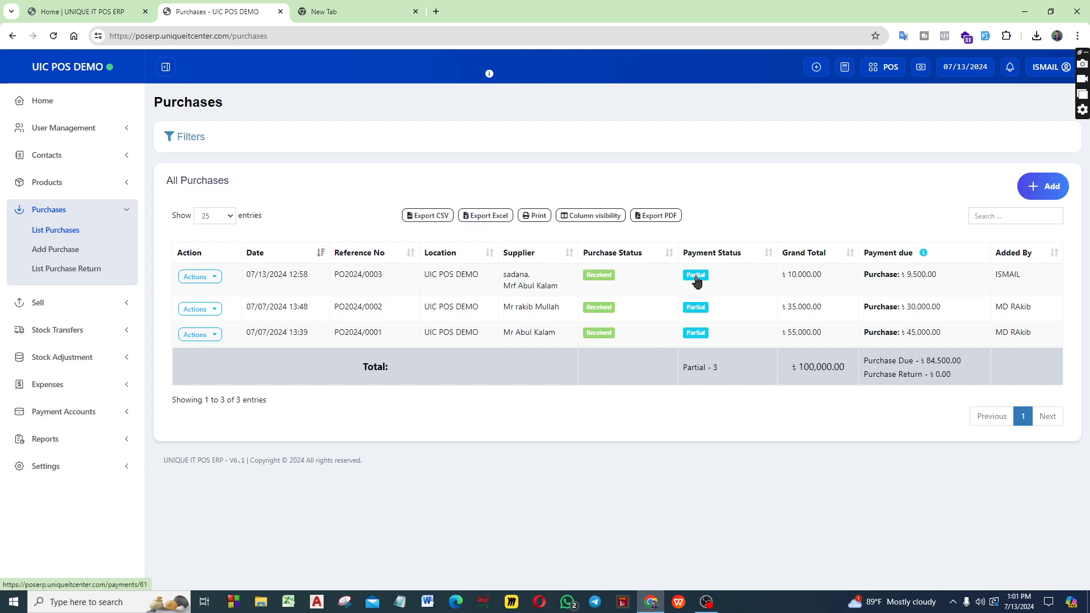
Add a cash payment of 300.00, paid on 07/15/2024, to the purchase from supplier sadana and save it
{"action": "left_click", "coordinate": [696, 277]}
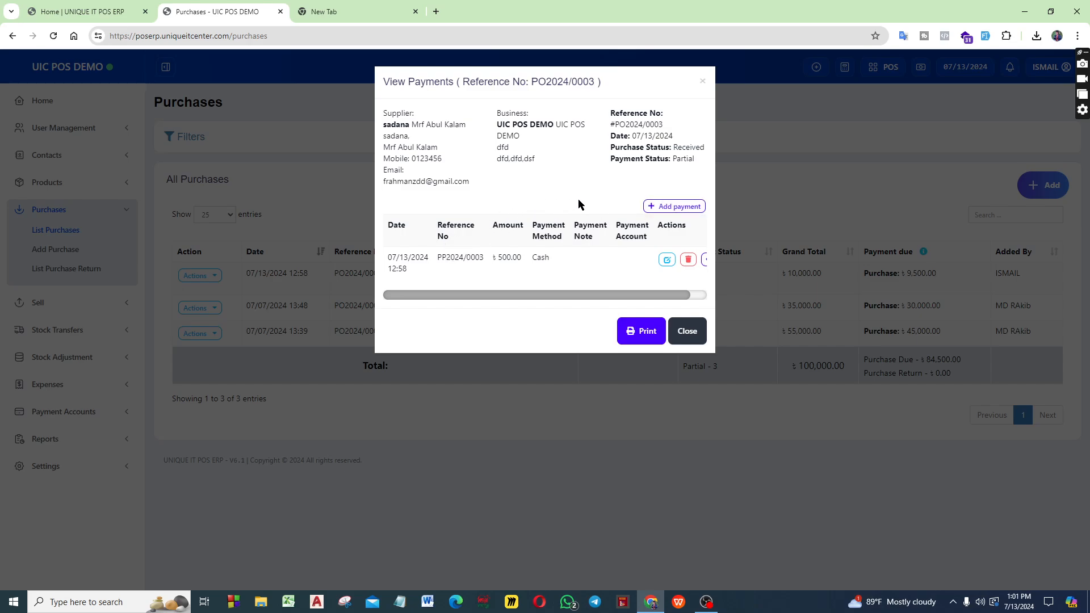
{"action": "left_click", "coordinate": [674, 206]}
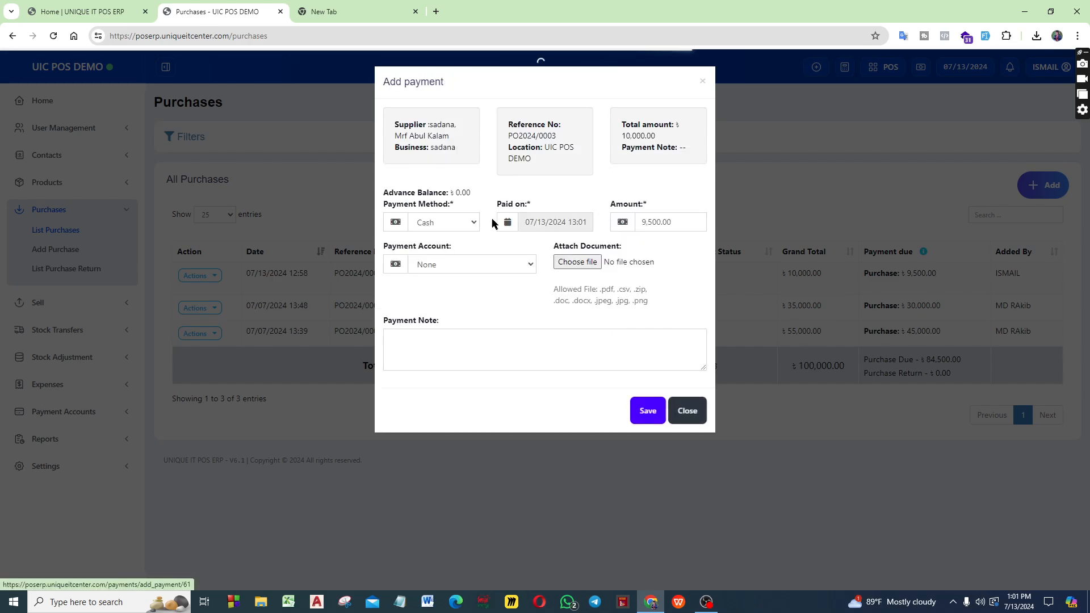
{"action": "left_click", "coordinate": [433, 223]}
{"action": "left_click", "coordinate": [438, 246]}
{"action": "left_click", "coordinate": [572, 223]}
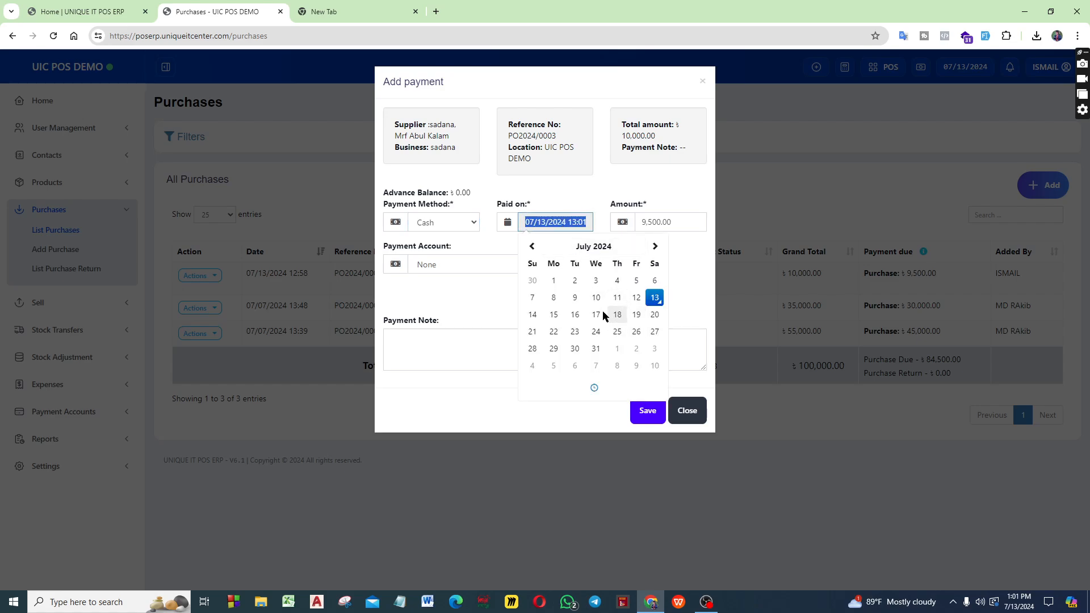
{"action": "left_click", "coordinate": [554, 315]}
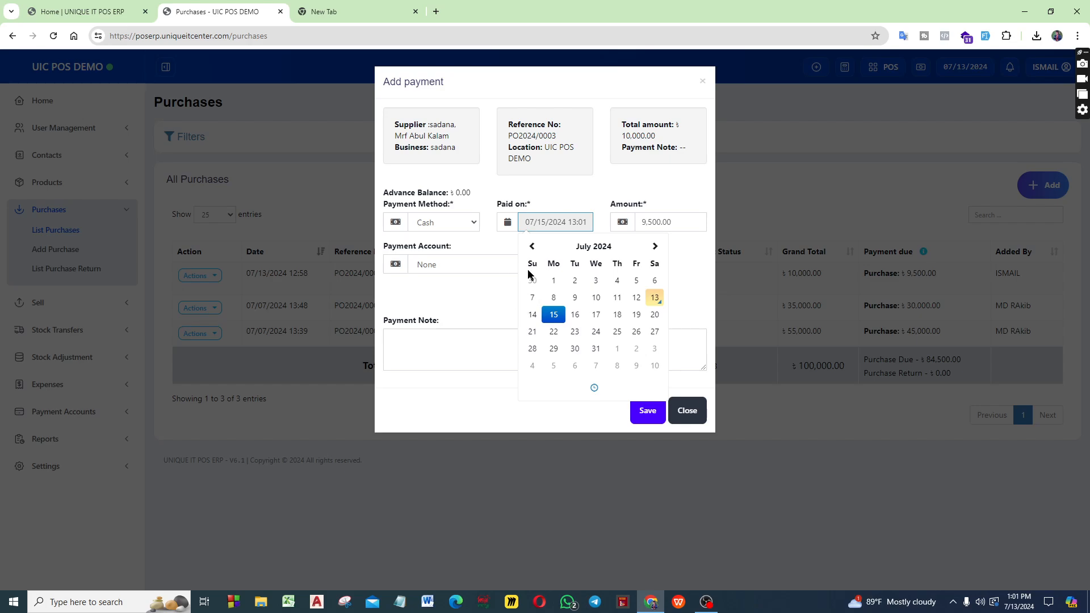
{"action": "left_click", "coordinate": [687, 192]}
{"action": "left_click_drag", "start_coordinate": [678, 227], "coordinate": [589, 224]}
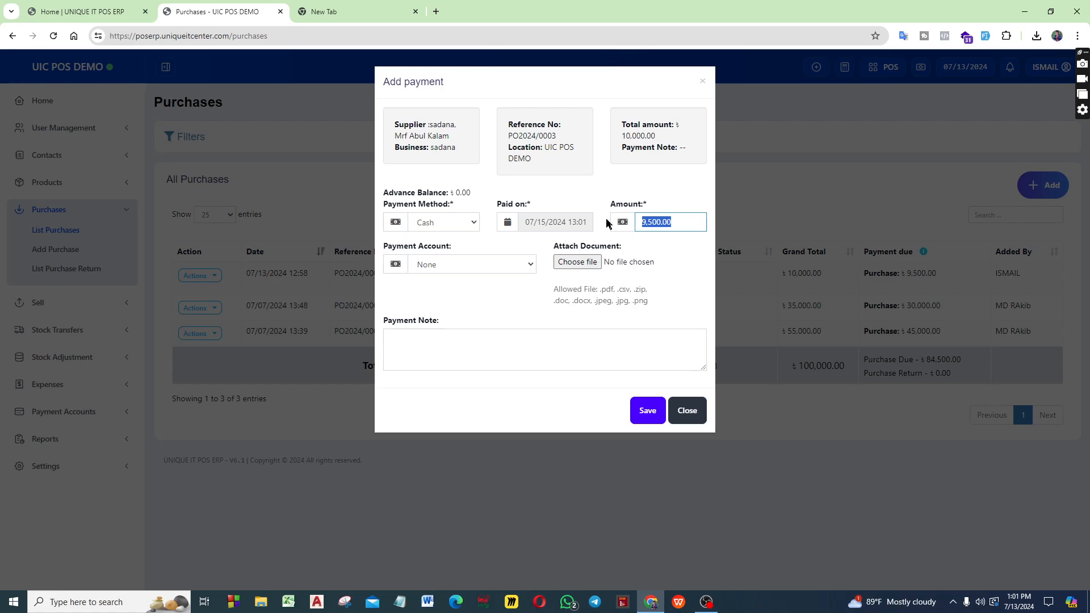
{"action": "type", "text": "3"}
{"action": "left_click", "coordinate": [646, 410]}
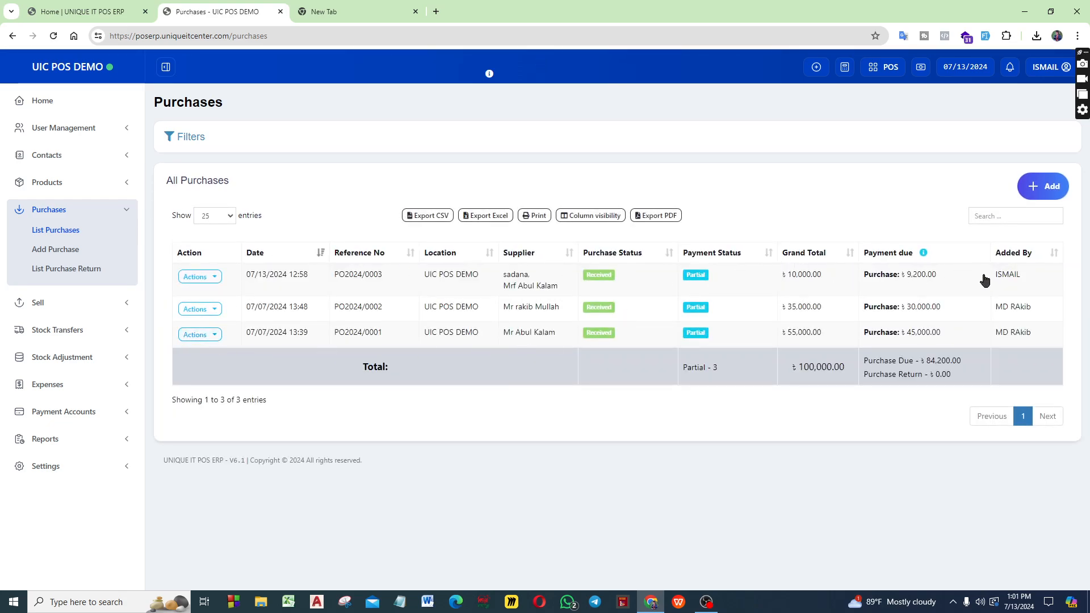
Reopen the details of the sadana purchase and check the date and amount of the second payment in the payment info
{"action": "left_click", "coordinate": [977, 276]}
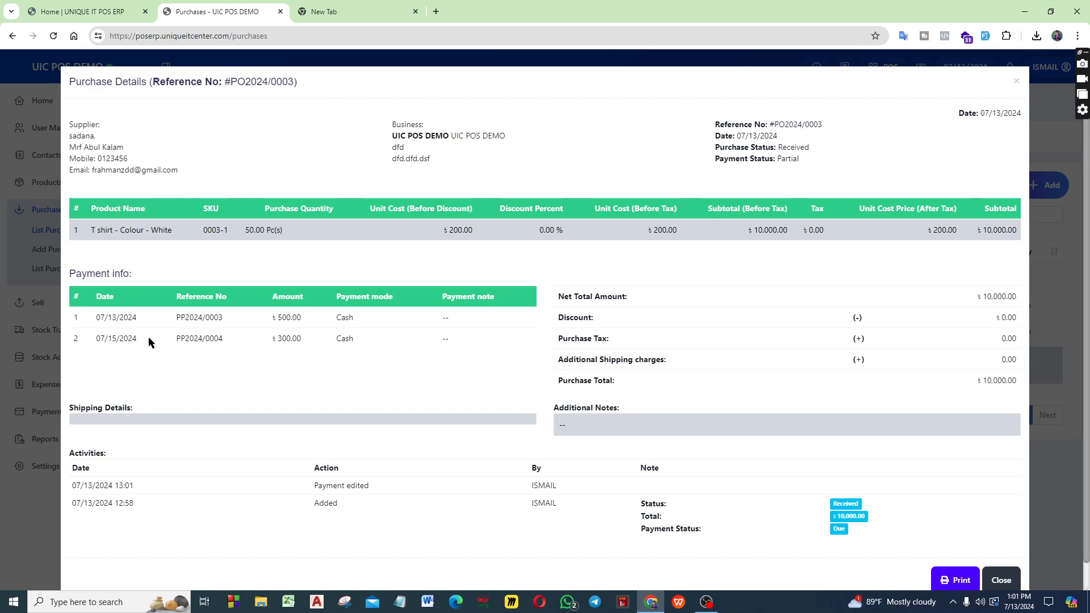
{"action": "left_click_drag", "start_coordinate": [93, 343], "coordinate": [377, 339]}
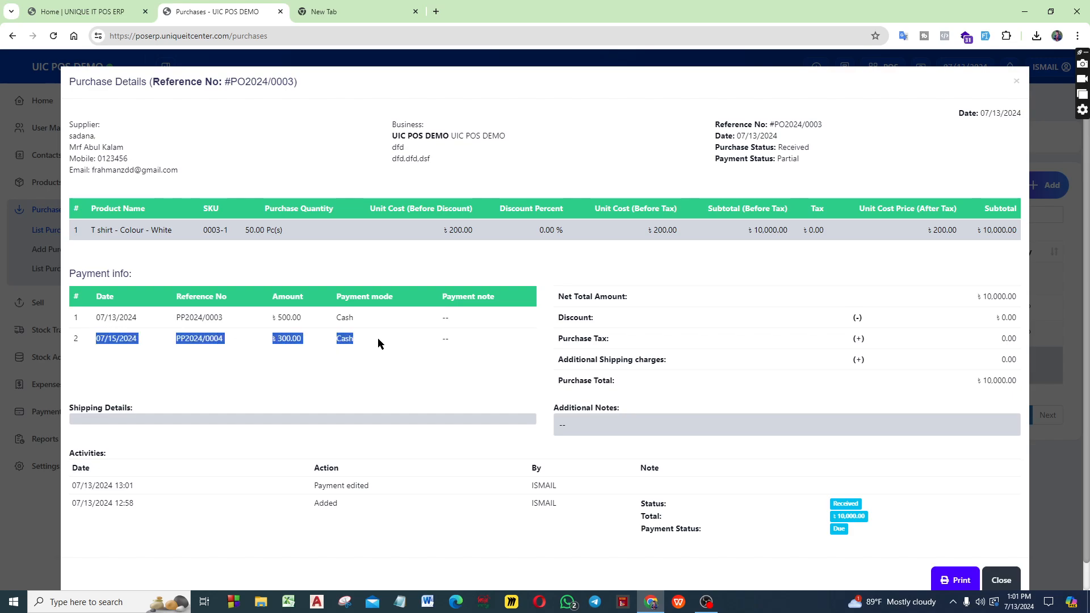
{"action": "left_click", "coordinate": [325, 356]}
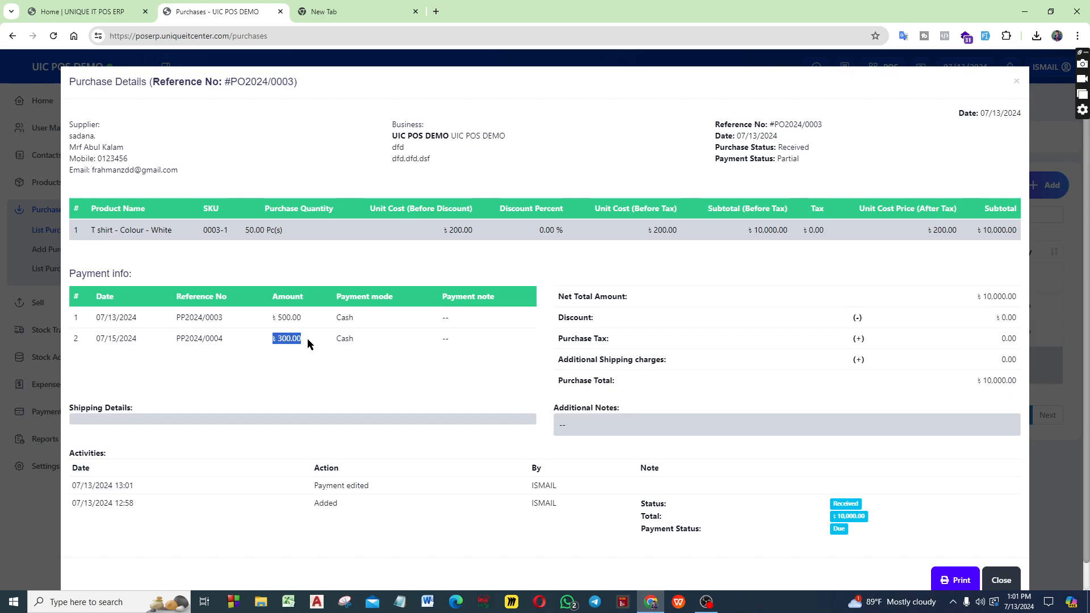
{"action": "left_click_drag", "start_coordinate": [96, 339], "coordinate": [172, 343]}
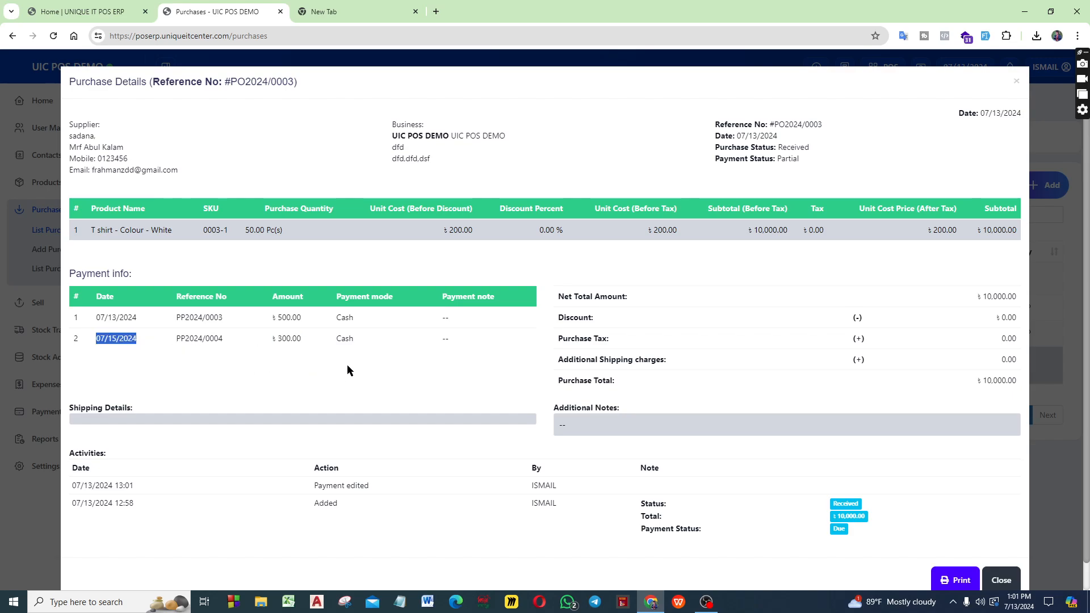
{"action": "scroll", "coordinate": [363, 368], "scroll_direction": "down", "scroll_amount": 1}
{"action": "scroll", "coordinate": [494, 365], "scroll_direction": "up", "scroll_amount": 1}
Examine the purchase's net total breakdown and the status, total and payment status in its activities, and close the details
{"action": "left_click", "coordinate": [622, 294]}
{"action": "left_click_drag", "start_coordinate": [574, 298], "coordinate": [646, 295]}
{"action": "left_click_drag", "start_coordinate": [958, 305], "coordinate": [1026, 301]}
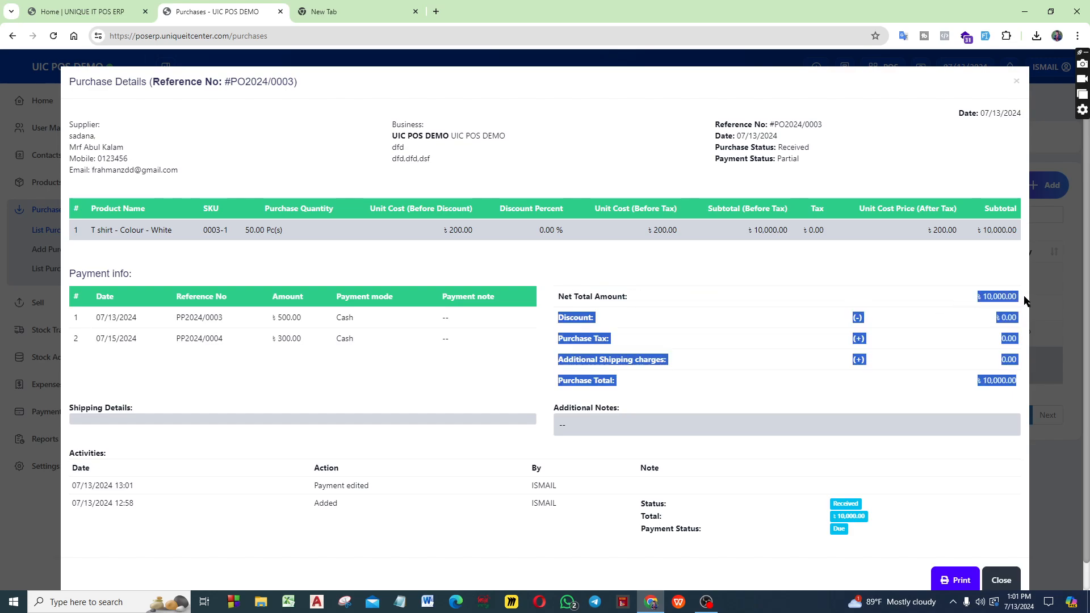
{"action": "left_click", "coordinate": [977, 358]}
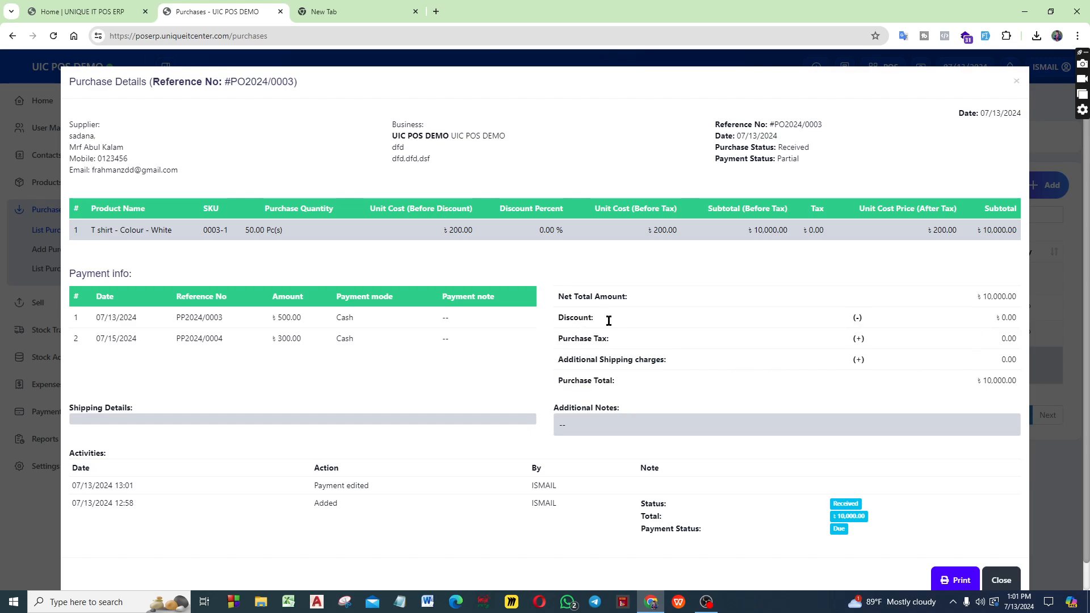
{"action": "scroll", "coordinate": [622, 339], "scroll_direction": "down", "scroll_amount": 1}
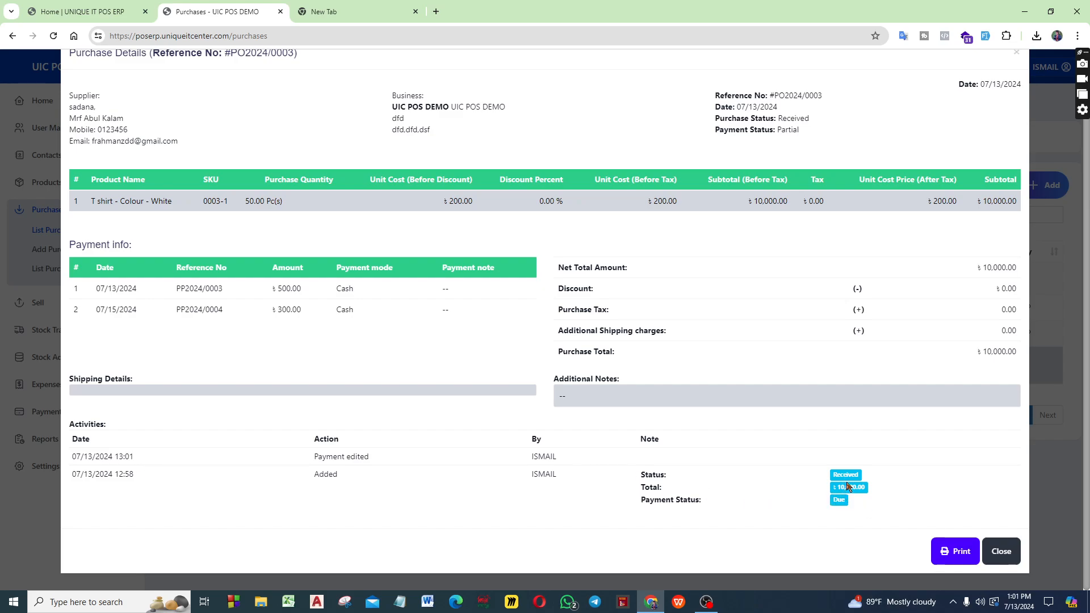
{"action": "left_click_drag", "start_coordinate": [833, 476], "coordinate": [856, 490]}
{"action": "left_click_drag", "start_coordinate": [833, 500], "coordinate": [847, 498]}
{"action": "left_click", "coordinate": [710, 503]}
{"action": "left_click", "coordinate": [1001, 552]}
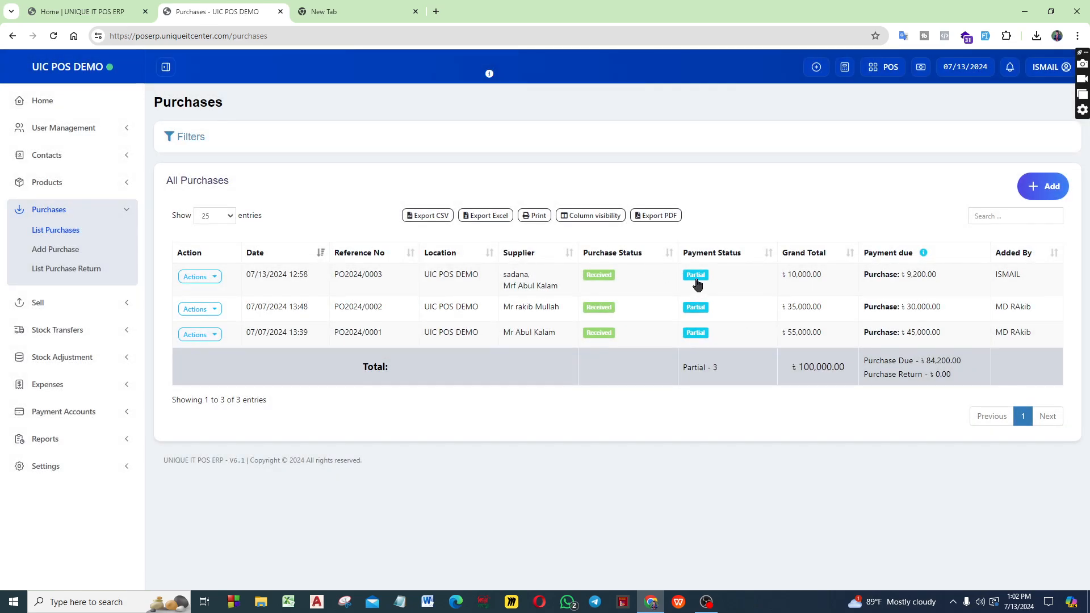
Add a cash payment of 9,200.00, dated 07/13/2024, to settle the remaining due on the sadana purchase
{"action": "left_click", "coordinate": [698, 283]}
{"action": "left_click", "coordinate": [670, 205]}
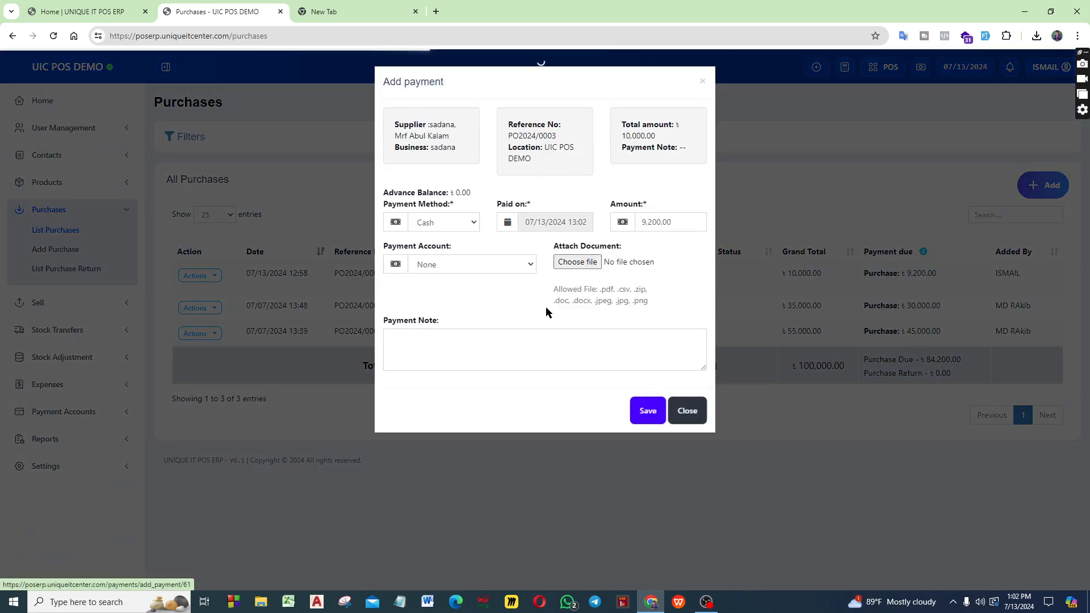
{"action": "left_click", "coordinate": [648, 411]}
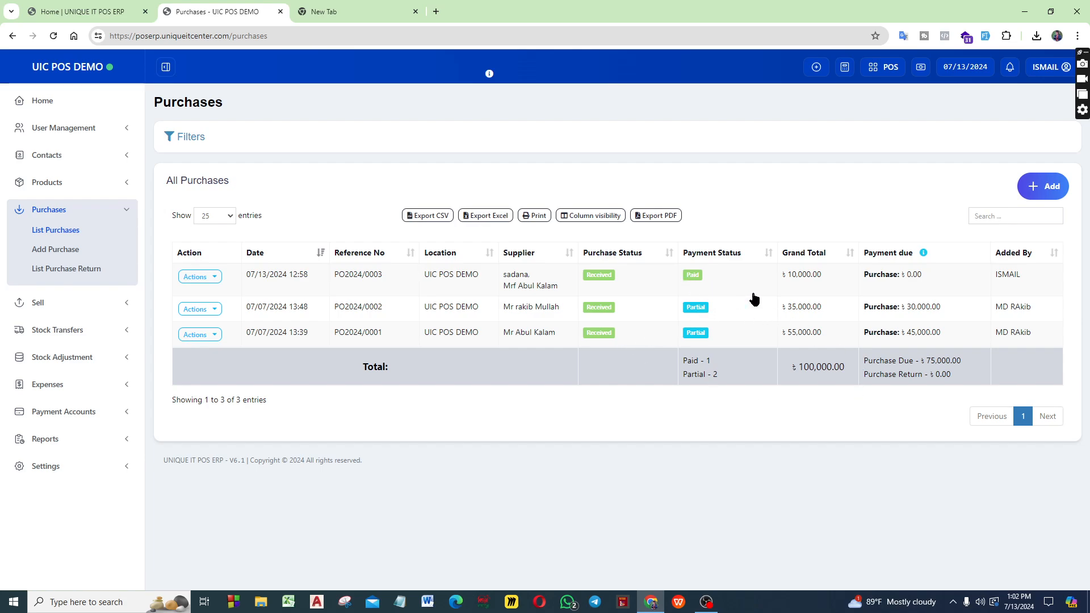
Review all payments and the payment status history in the activities of the sadana purchase details, and close them
{"action": "left_click", "coordinate": [733, 282]}
{"action": "scroll", "coordinate": [816, 498], "scroll_direction": "down", "scroll_amount": 2}
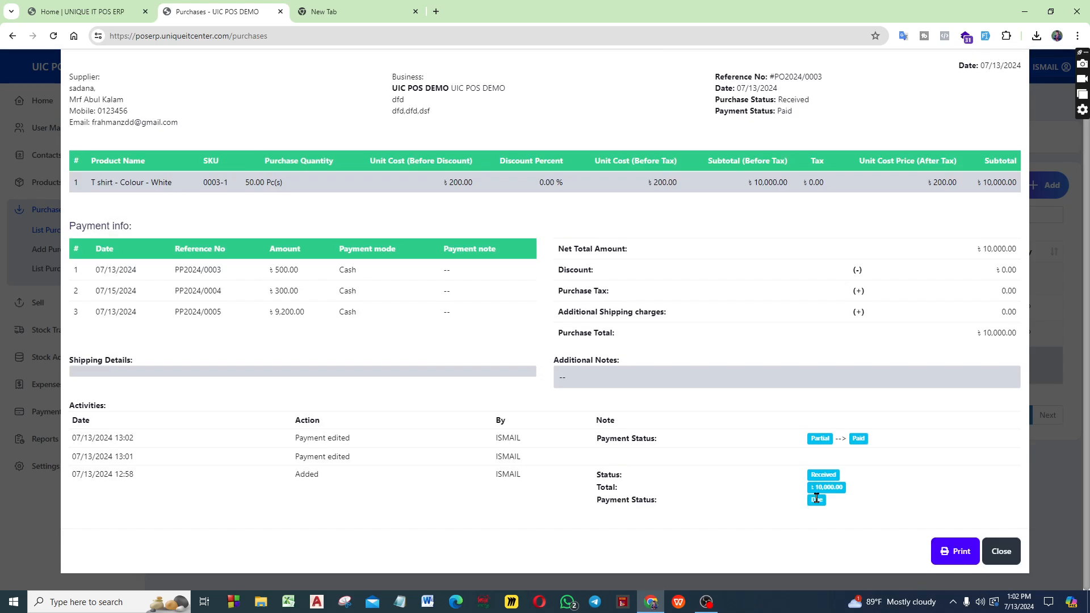
{"action": "scroll", "coordinate": [681, 431], "scroll_direction": "up", "scroll_amount": 2}
{"action": "scroll", "coordinate": [766, 397], "scroll_direction": "down", "scroll_amount": 2}
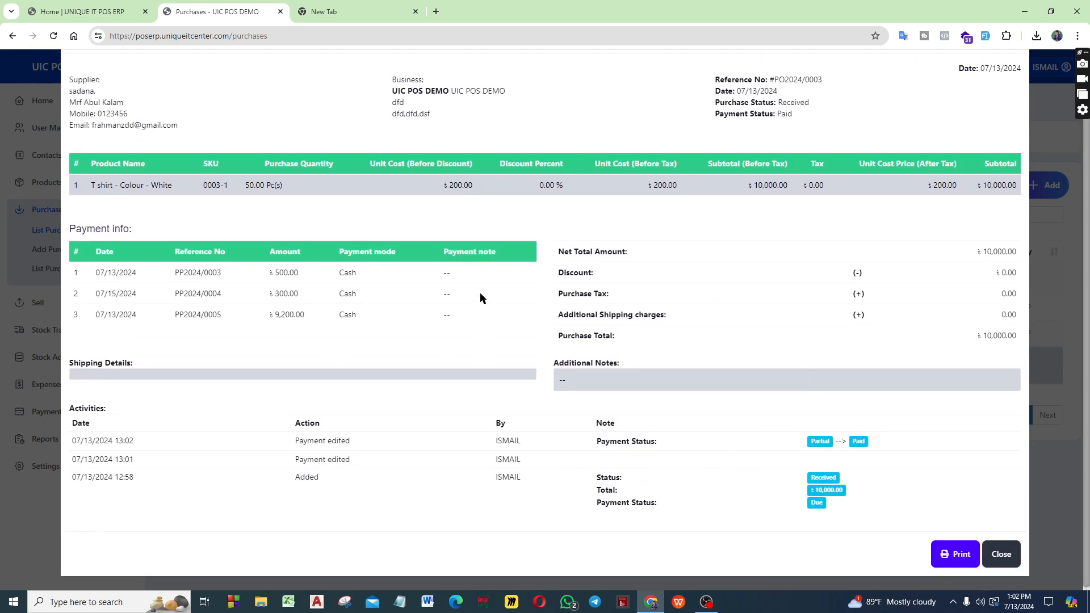
{"action": "scroll", "coordinate": [938, 347], "scroll_direction": "up", "scroll_amount": 2}
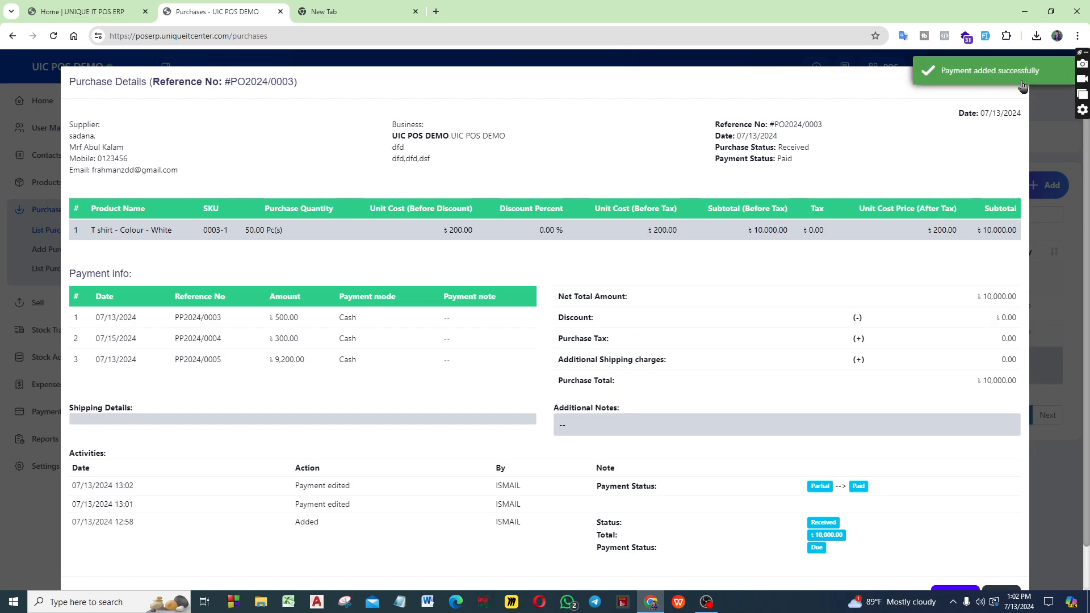
{"action": "scroll", "coordinate": [832, 379], "scroll_direction": "down", "scroll_amount": 2}
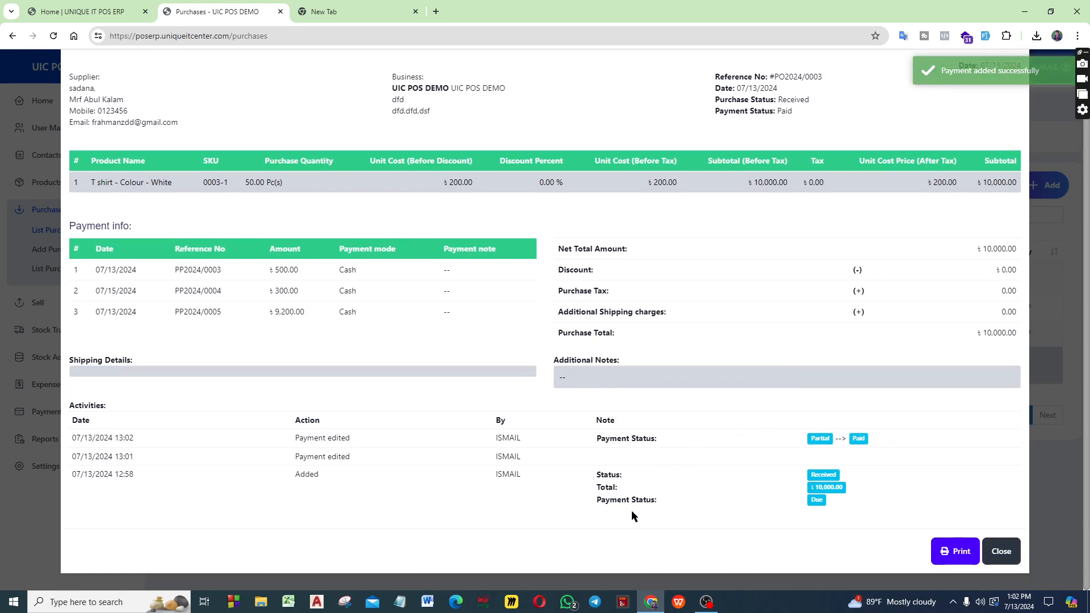
{"action": "left_click_drag", "start_coordinate": [593, 504], "coordinate": [729, 504]}
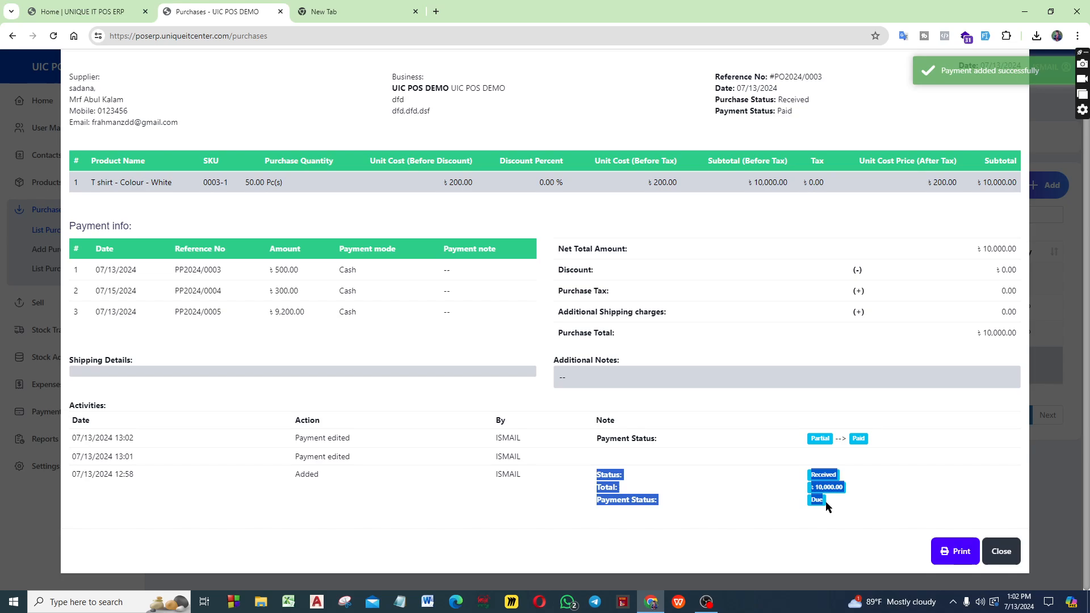
{"action": "left_click", "coordinate": [686, 461]}
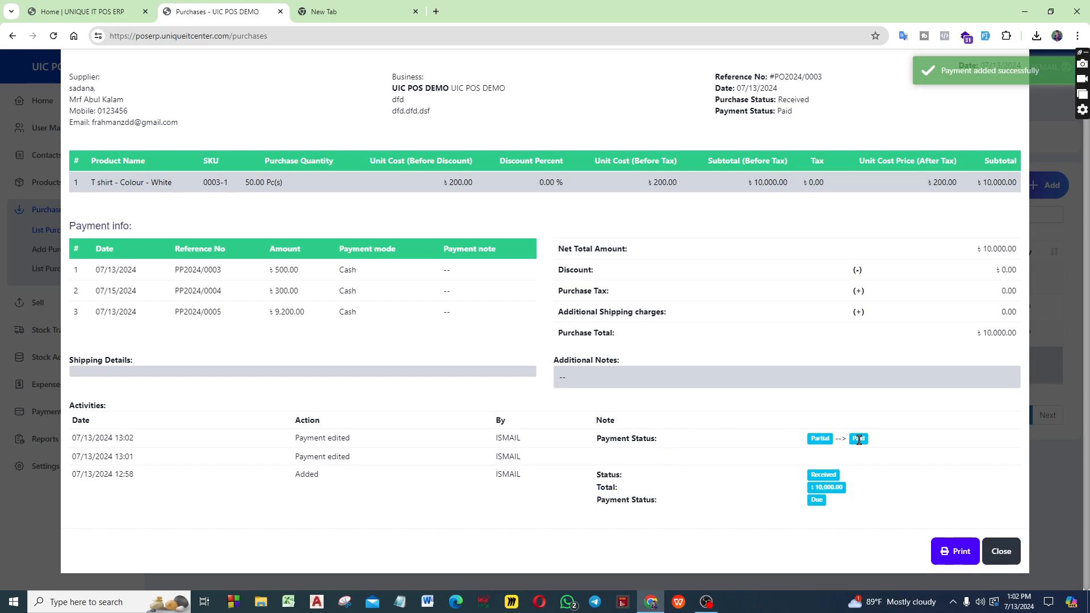
{"action": "left_click_drag", "start_coordinate": [851, 443], "coordinate": [875, 444]}
{"action": "left_click", "coordinate": [888, 487]}
{"action": "left_click", "coordinate": [1002, 552]}
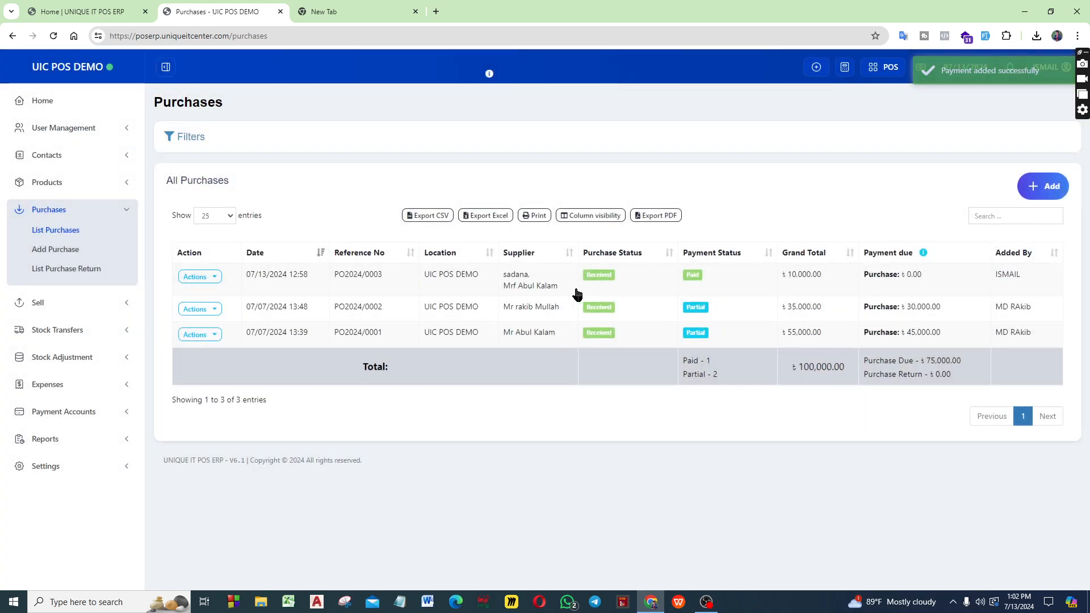
Go through the Contacts module's Suppliers, Customers and Customer Groups pages and open the Import Contacts page
{"action": "left_click", "coordinate": [74, 164]}
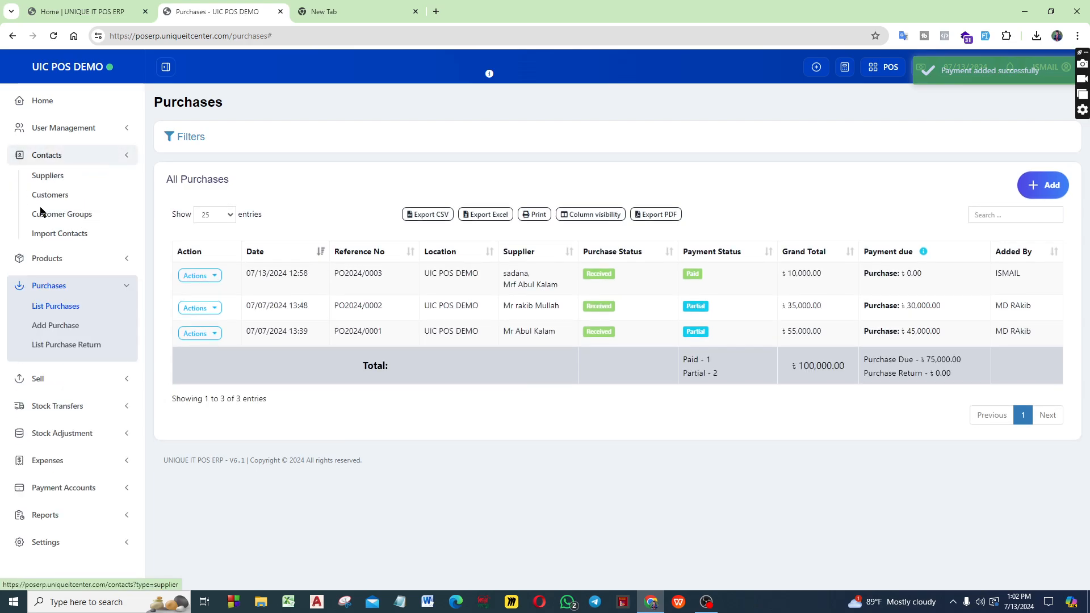
{"action": "left_click", "coordinate": [51, 177]}
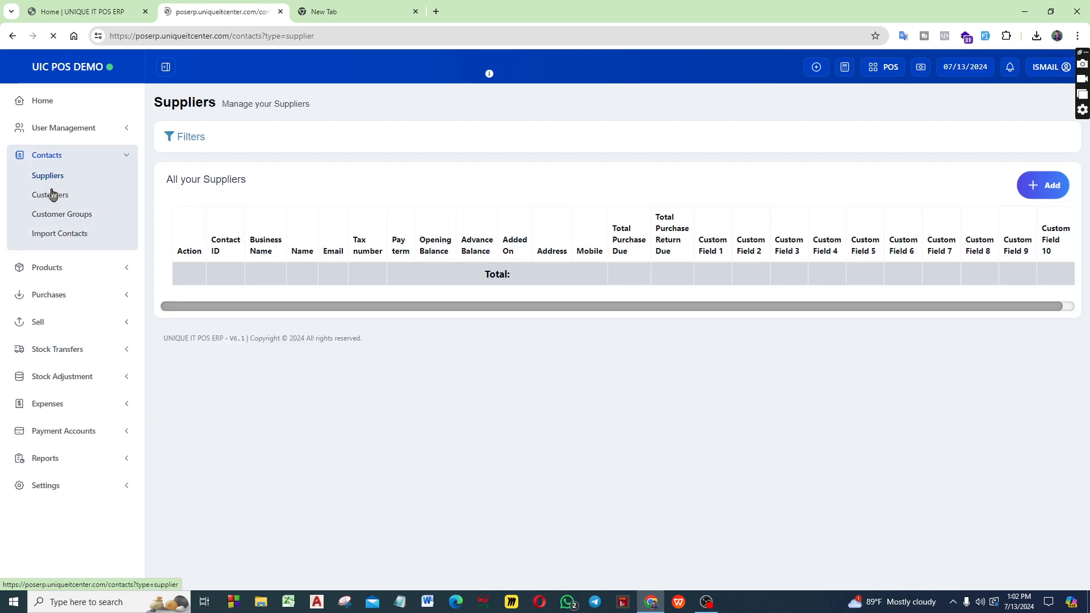
{"action": "left_click", "coordinate": [52, 195]}
{"action": "left_click", "coordinate": [66, 219]}
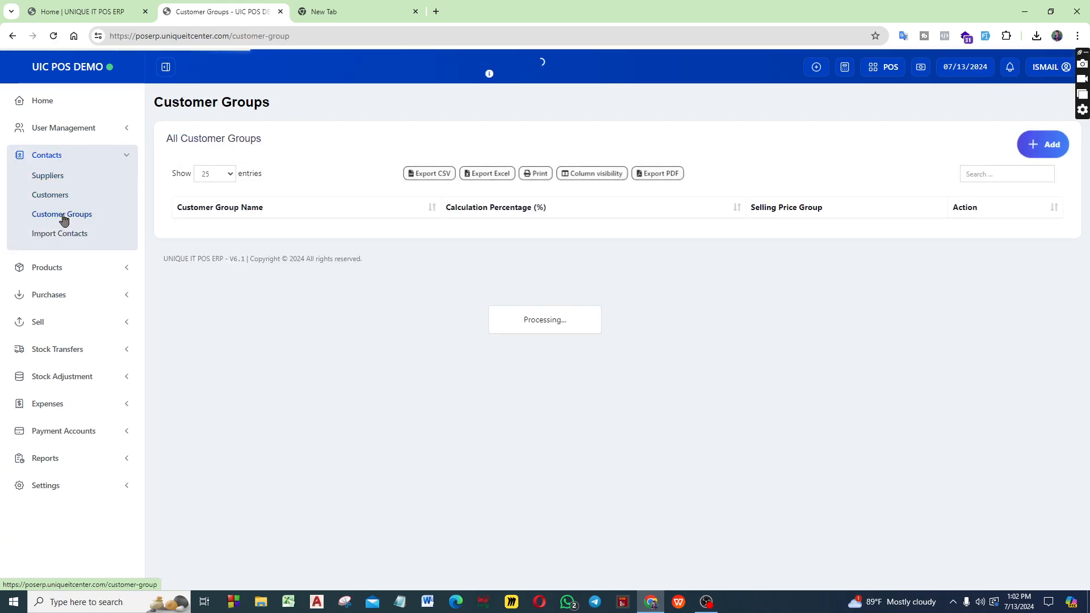
{"action": "left_click", "coordinate": [77, 236]}
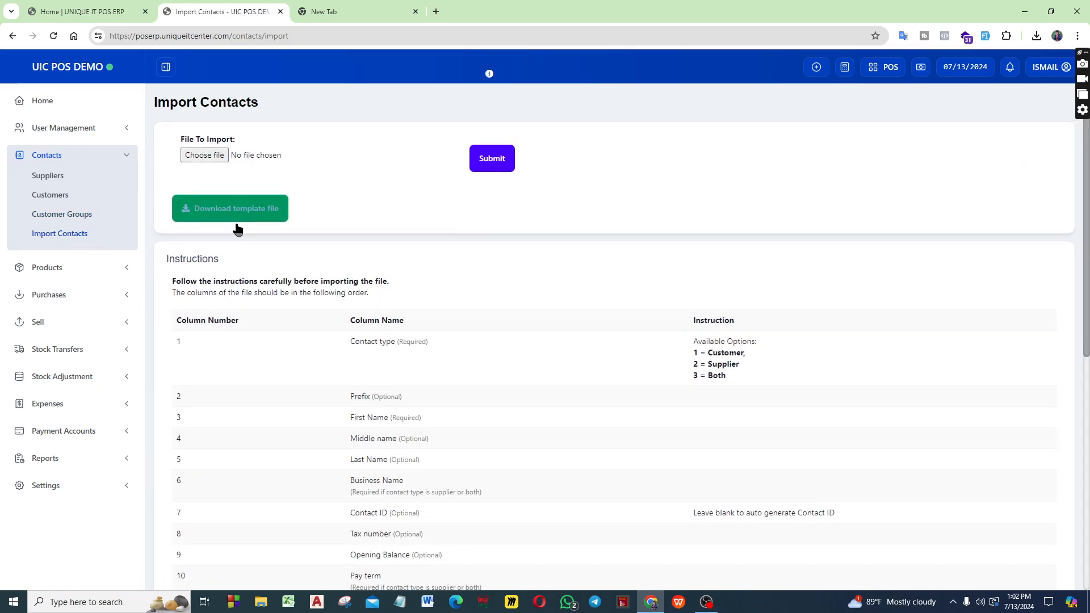
Review the column instructions for importing contacts and download the import template file
{"action": "scroll", "coordinate": [309, 391], "scroll_direction": "down", "scroll_amount": 7}
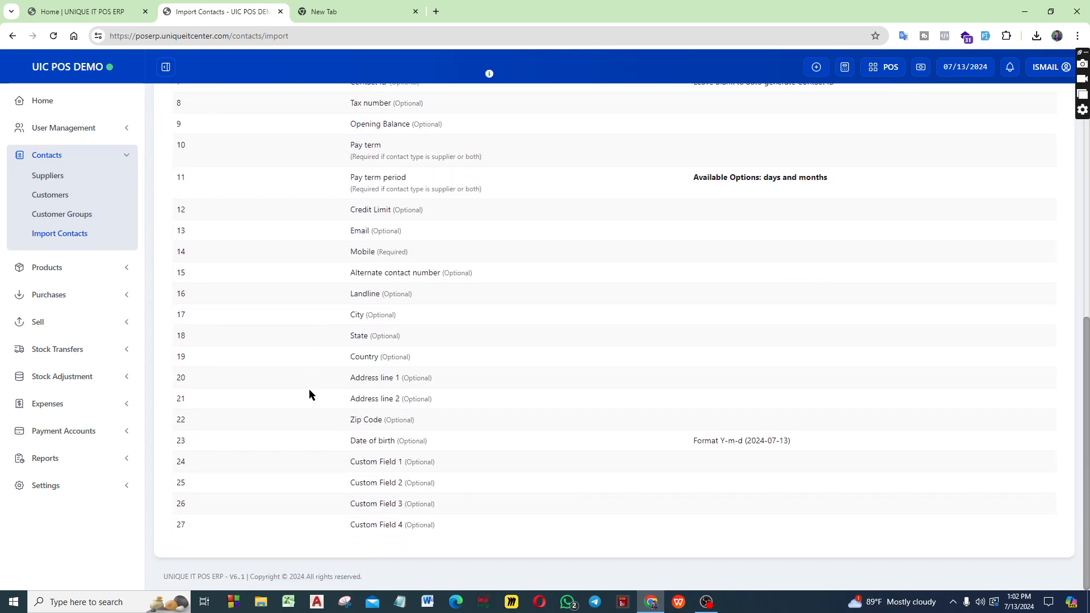
{"action": "scroll", "coordinate": [309, 391], "scroll_direction": "up", "scroll_amount": 8}
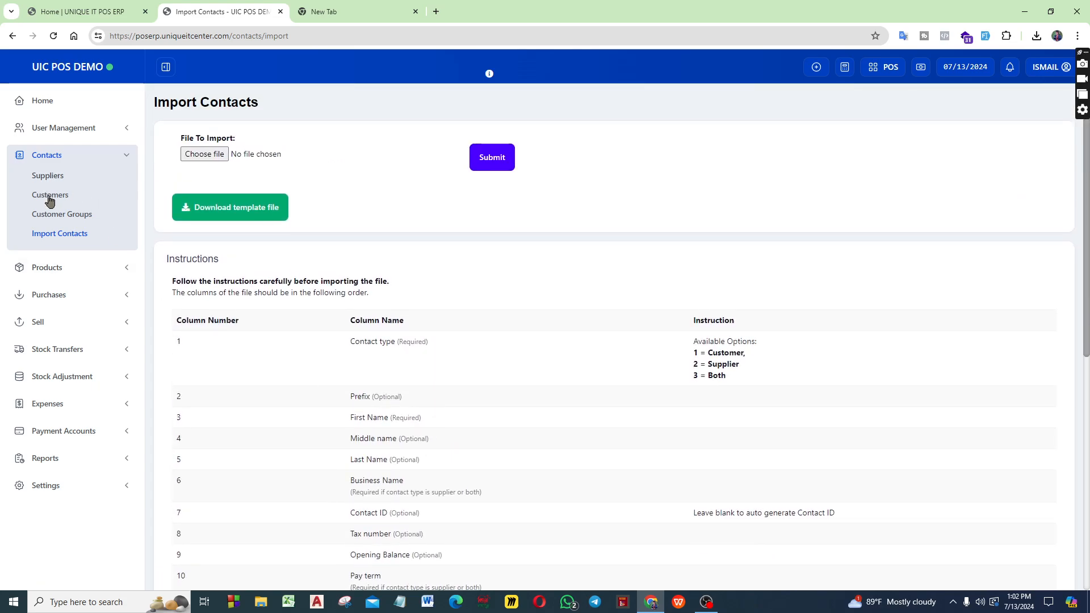
{"action": "left_click", "coordinate": [244, 219]}
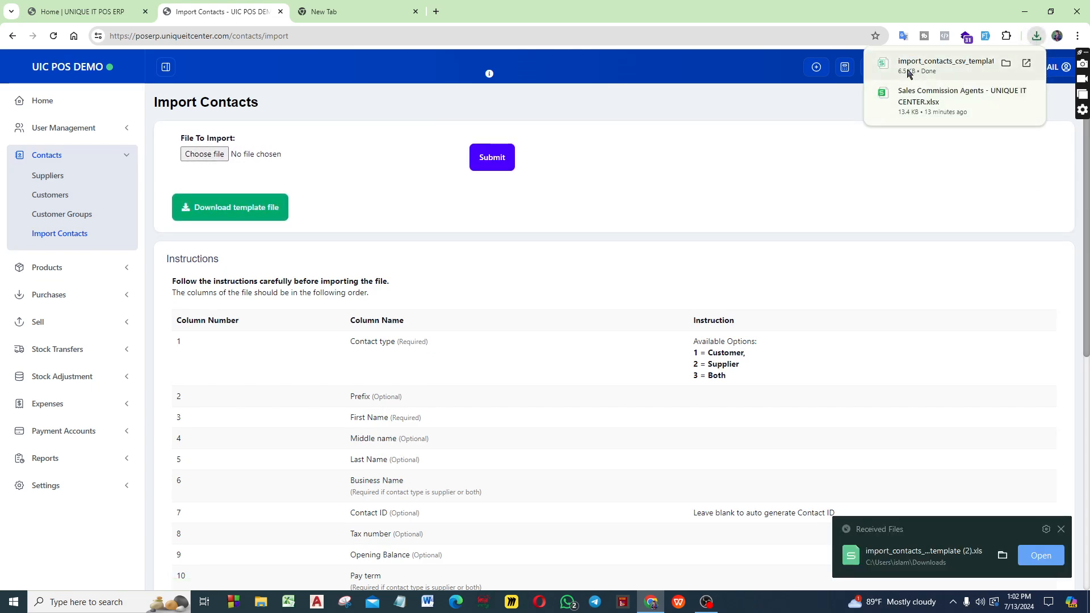
Locate the downloaded import_contacts_csv_template (2) file in the Downloads folder and examine its column headings in WPS Office
{"action": "left_click", "coordinate": [1006, 63]}
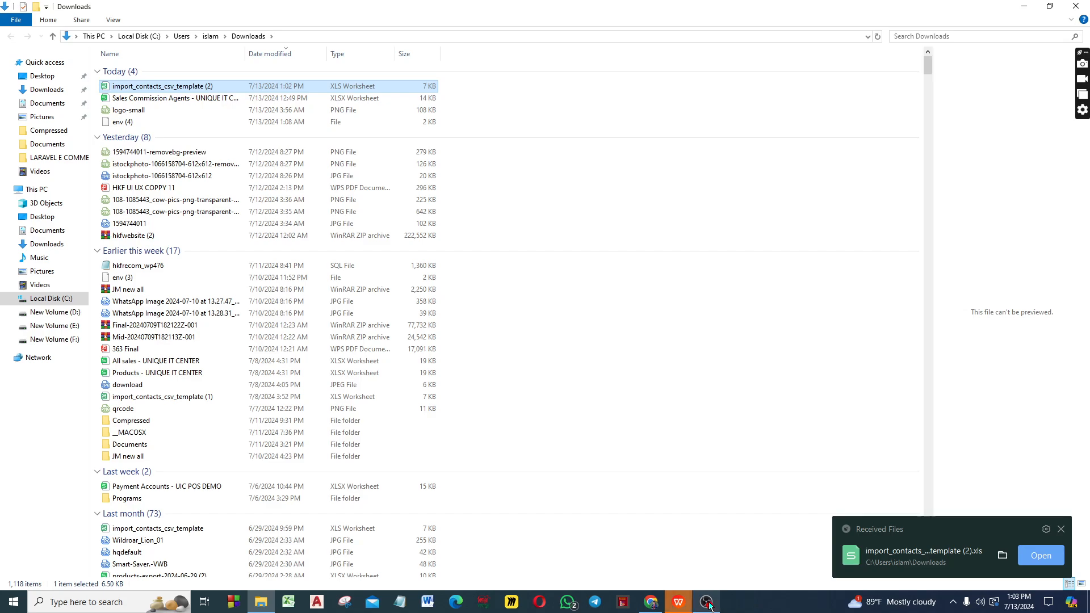
{"action": "left_click", "coordinate": [680, 603]}
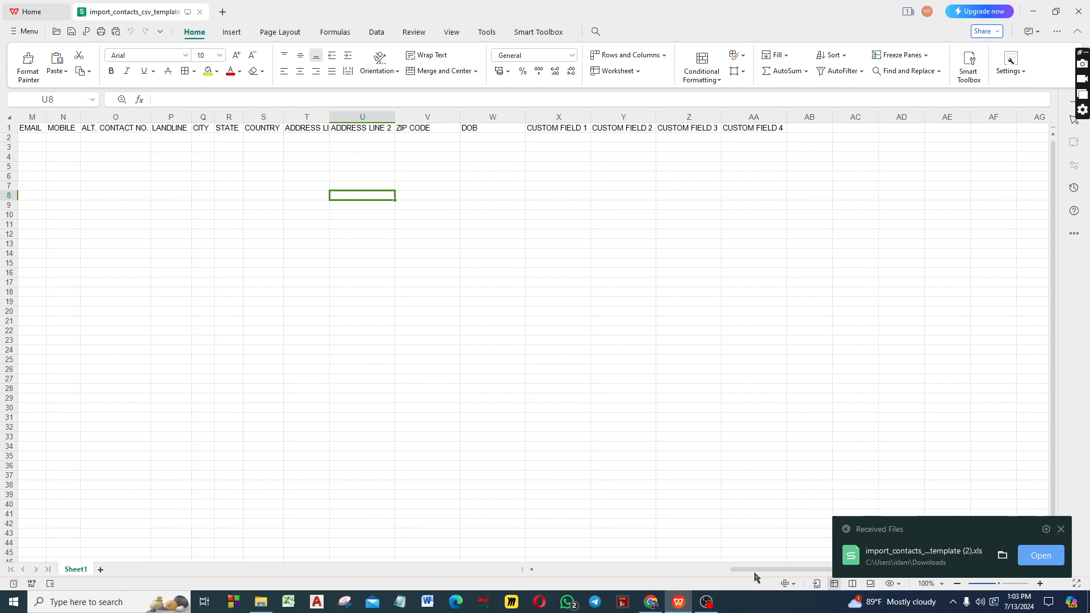
{"action": "left_click_drag", "start_coordinate": [774, 570], "coordinate": [543, 570]}
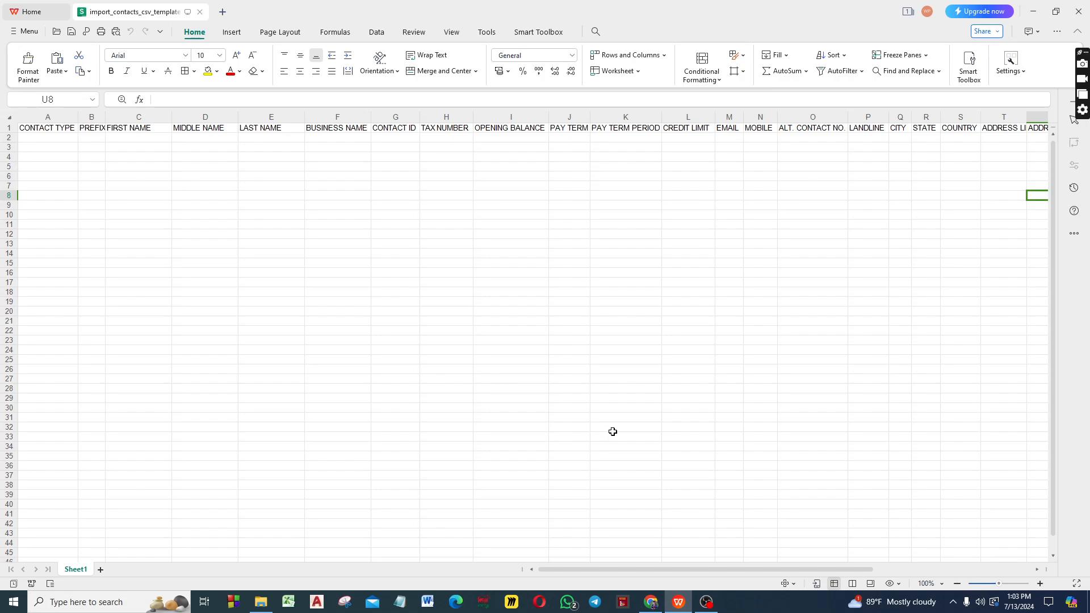
Switch back to Chrome and choose import_contacts_csv_template (2) from Downloads as the file to import
{"action": "left_click", "coordinate": [651, 602]}
{"action": "left_click", "coordinate": [183, 162]}
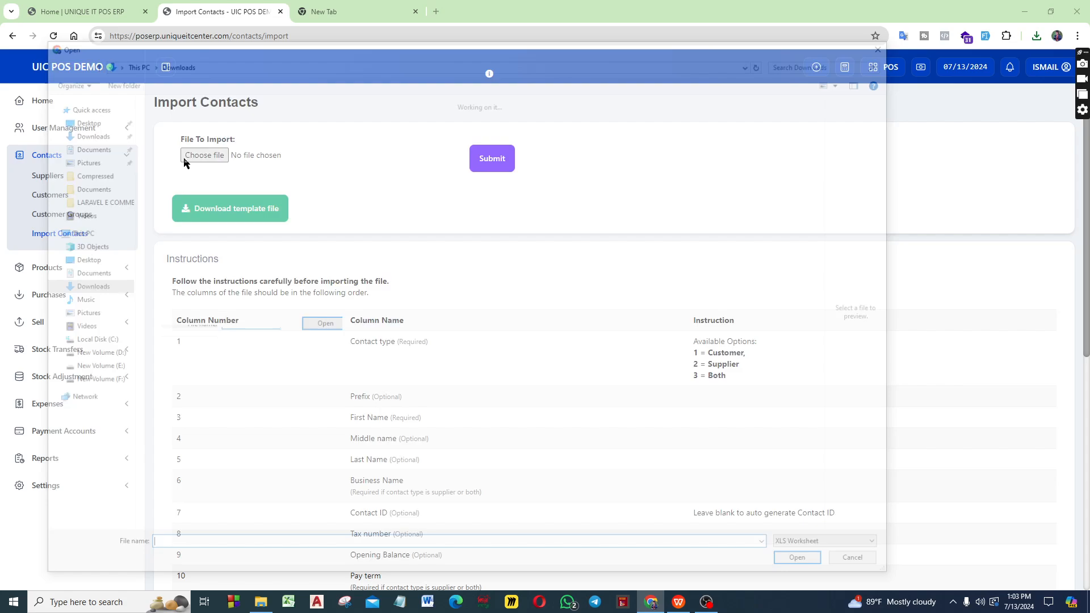
{"action": "left_click", "coordinate": [164, 149]}
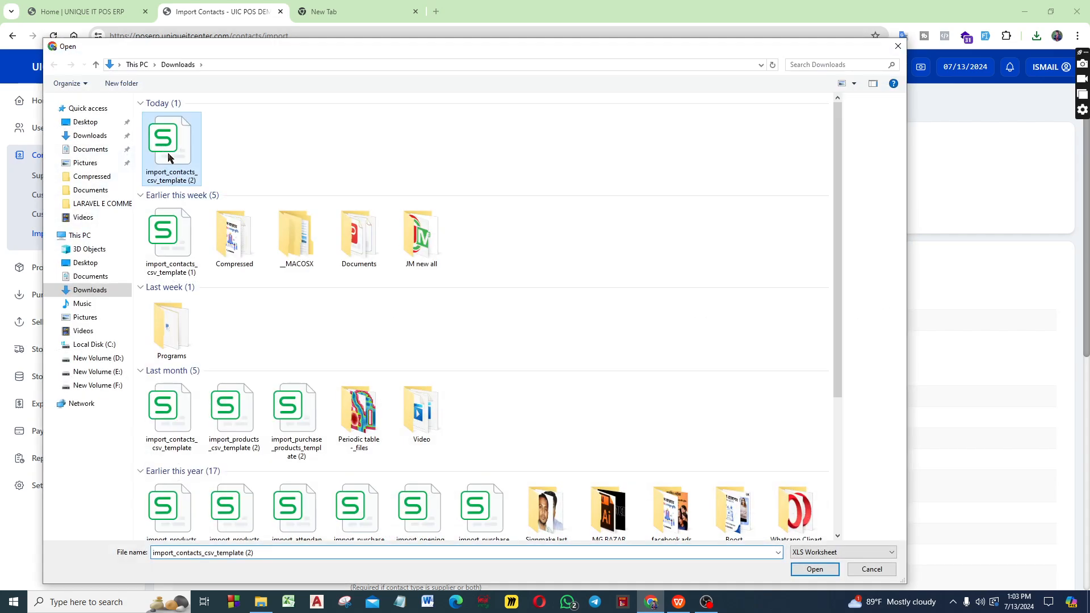
{"action": "left_click", "coordinate": [830, 569]}
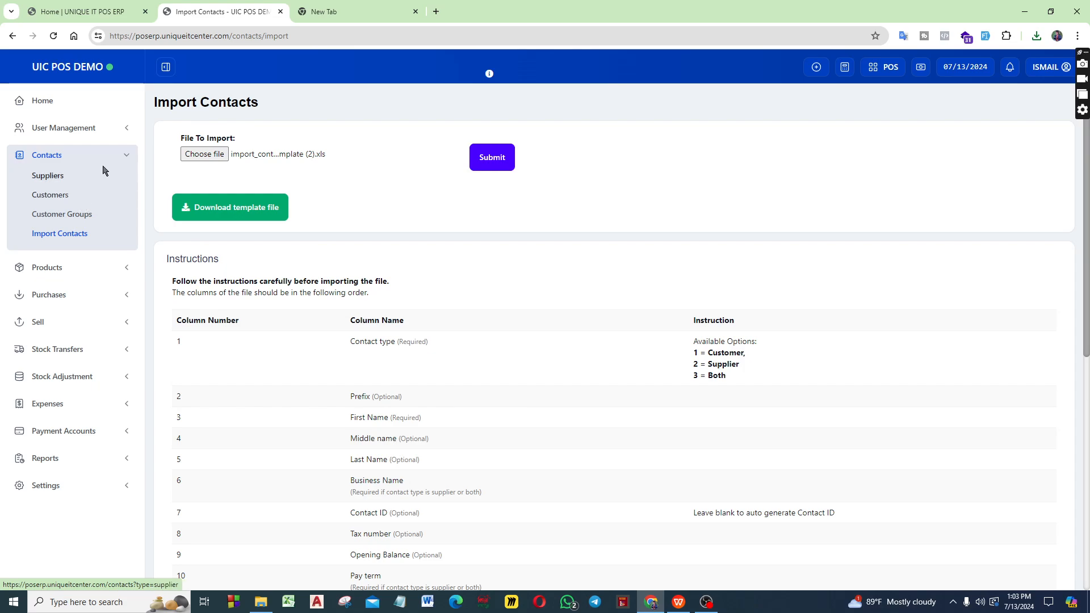
{"action": "left_click", "coordinate": [119, 158]}
{"action": "left_click", "coordinate": [67, 155]}
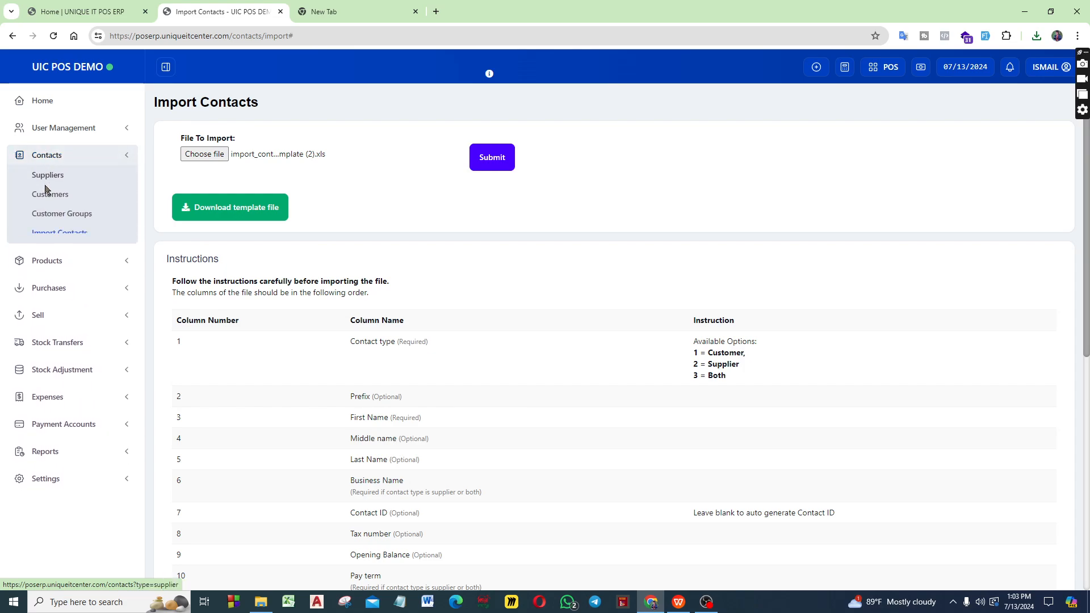